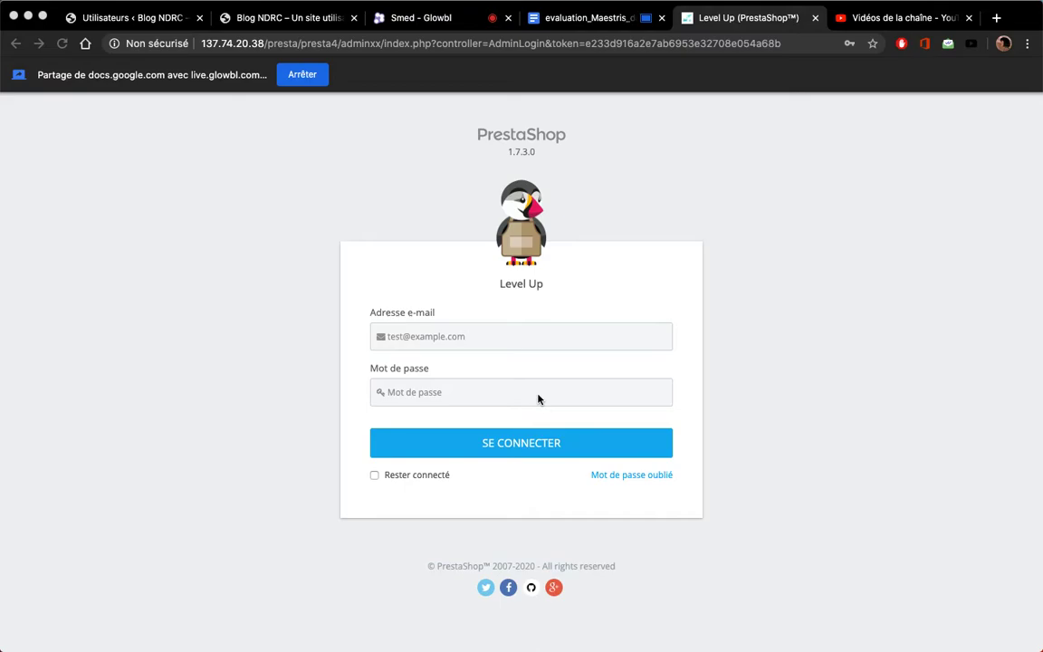
Step: Log in to the Level Up back office with the professor account's saved e-mail and password
{"action": "left_click", "coordinate": [475, 336]}
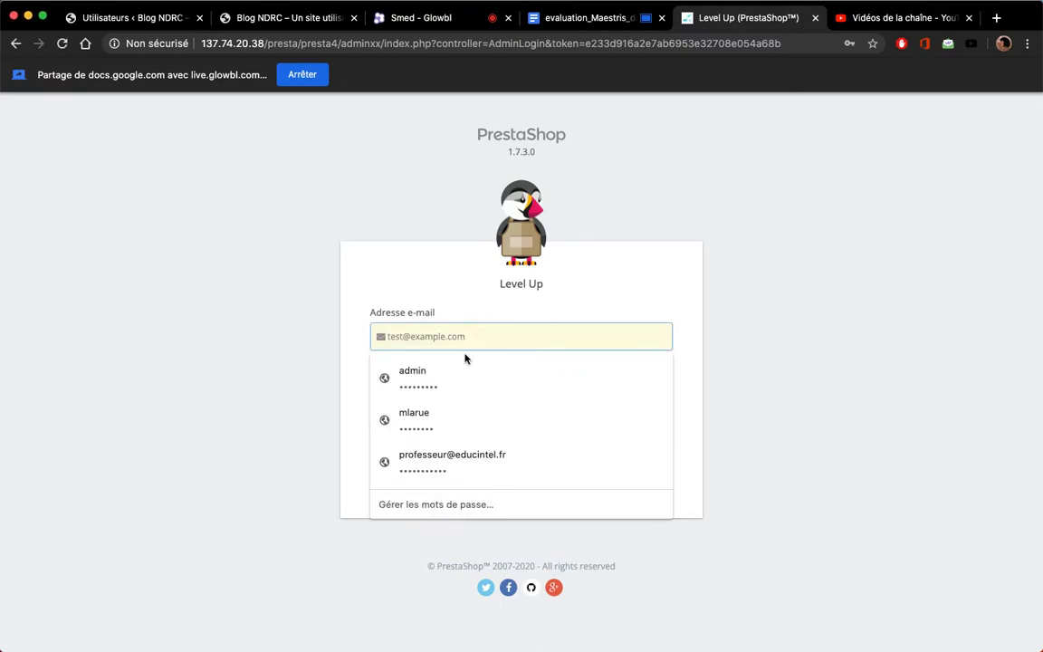
{"action": "left_click", "coordinate": [464, 443]}
{"action": "left_click", "coordinate": [464, 442]}
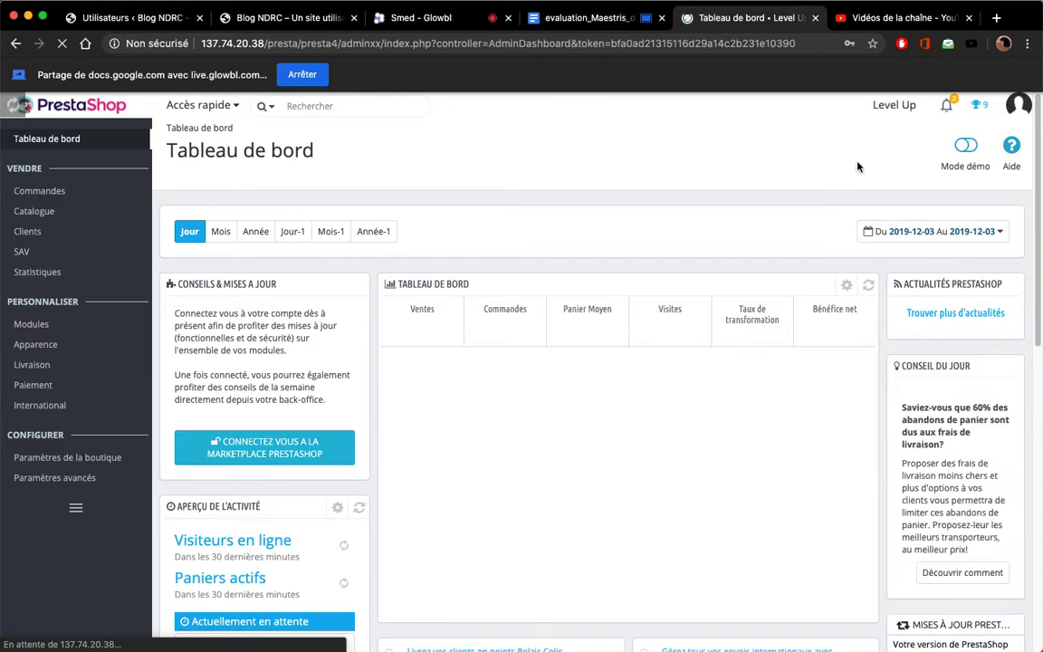
Step: Open the shop's public site and examine the home page down to the social network links in the footer
{"action": "left_click", "coordinate": [883, 107]}
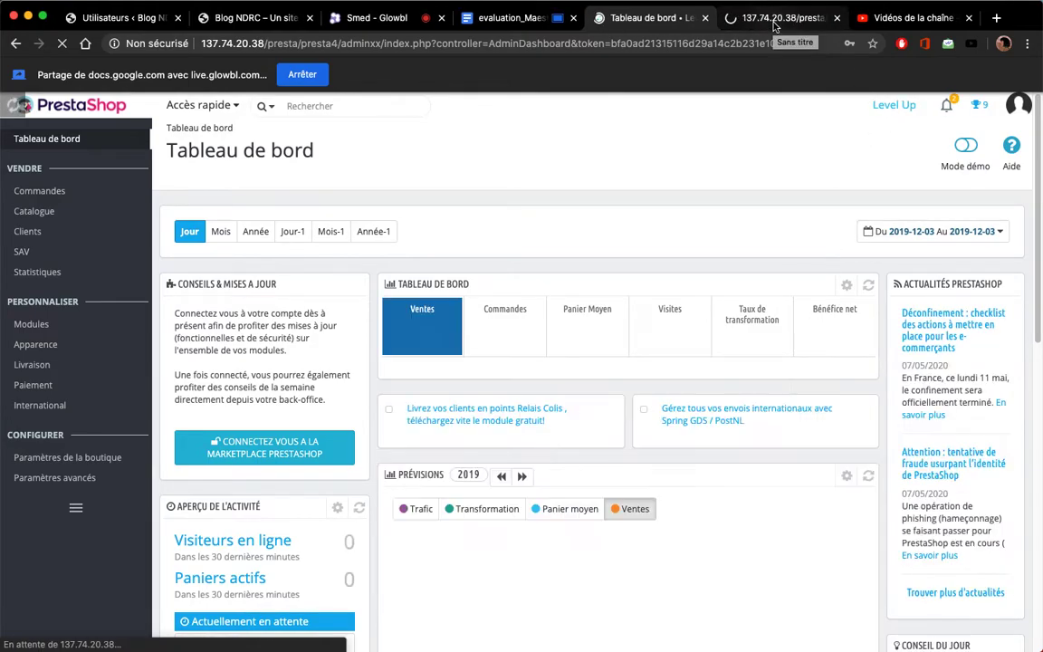
{"action": "left_click", "coordinate": [772, 20]}
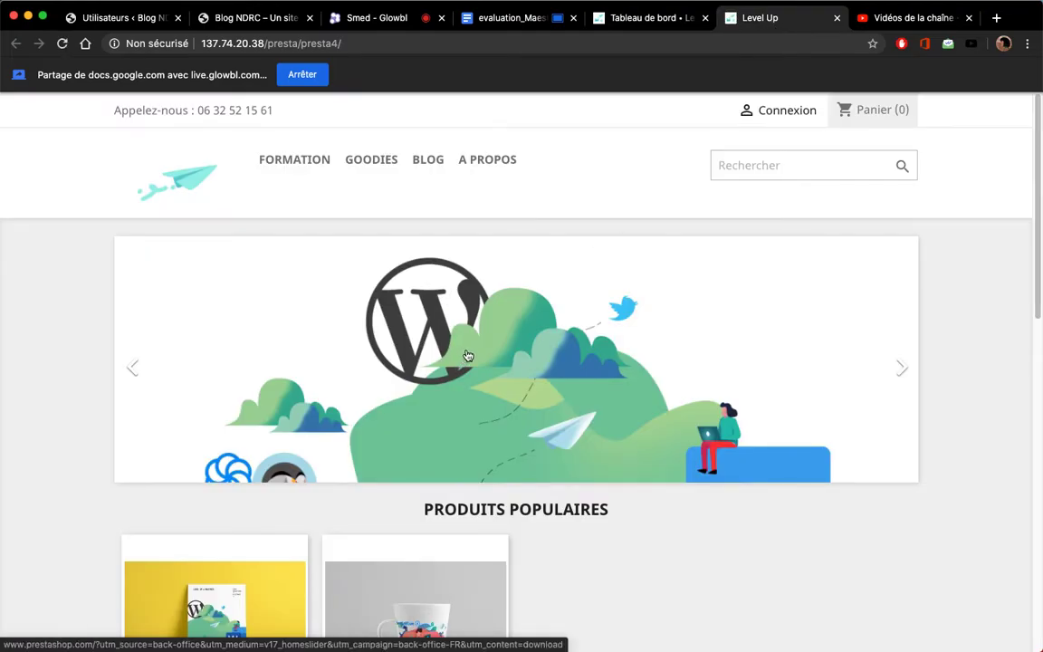
{"action": "scroll", "coordinate": [579, 507], "scroll_direction": "down", "scroll_amount": 8}
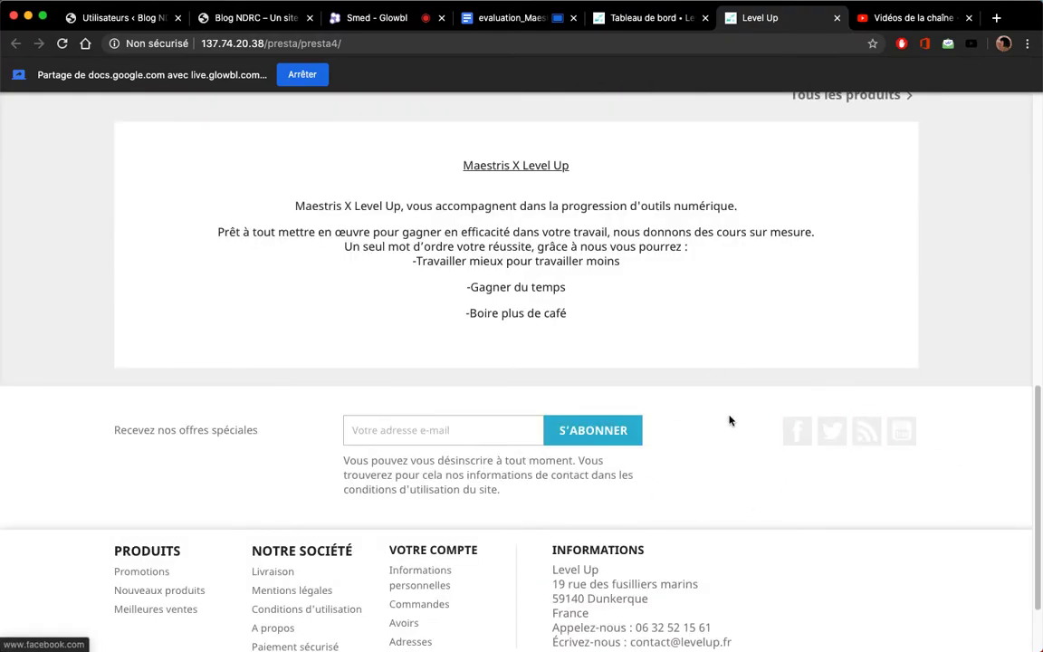
Step: Return to the back office and search the installed modules for "résea"
{"action": "left_click", "coordinate": [675, 17]}
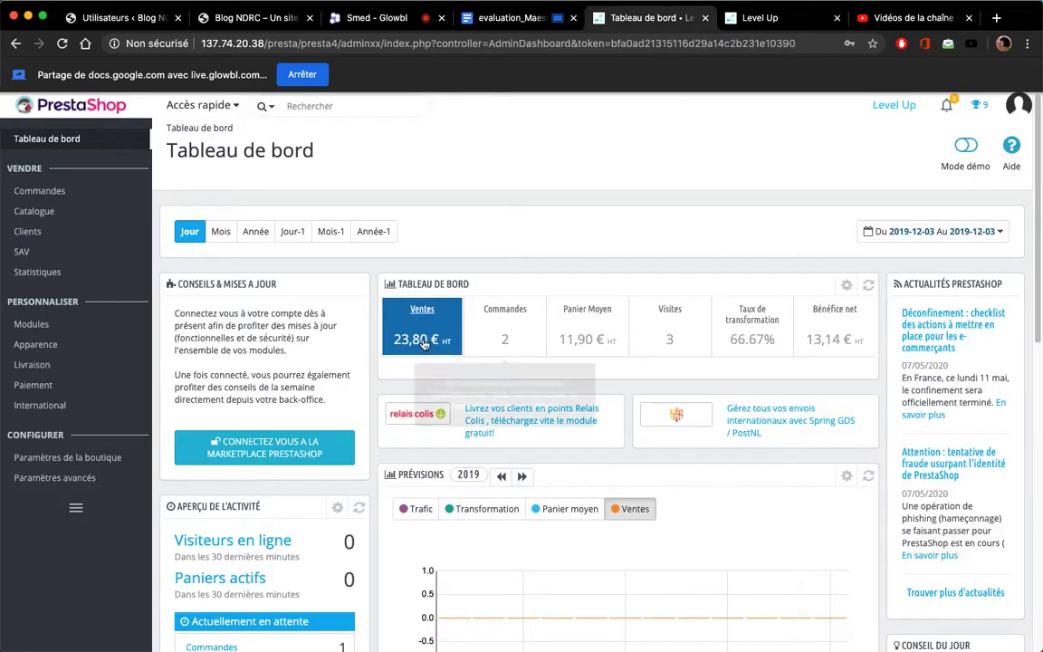
{"action": "mouse_move", "coordinate": [89, 332]}
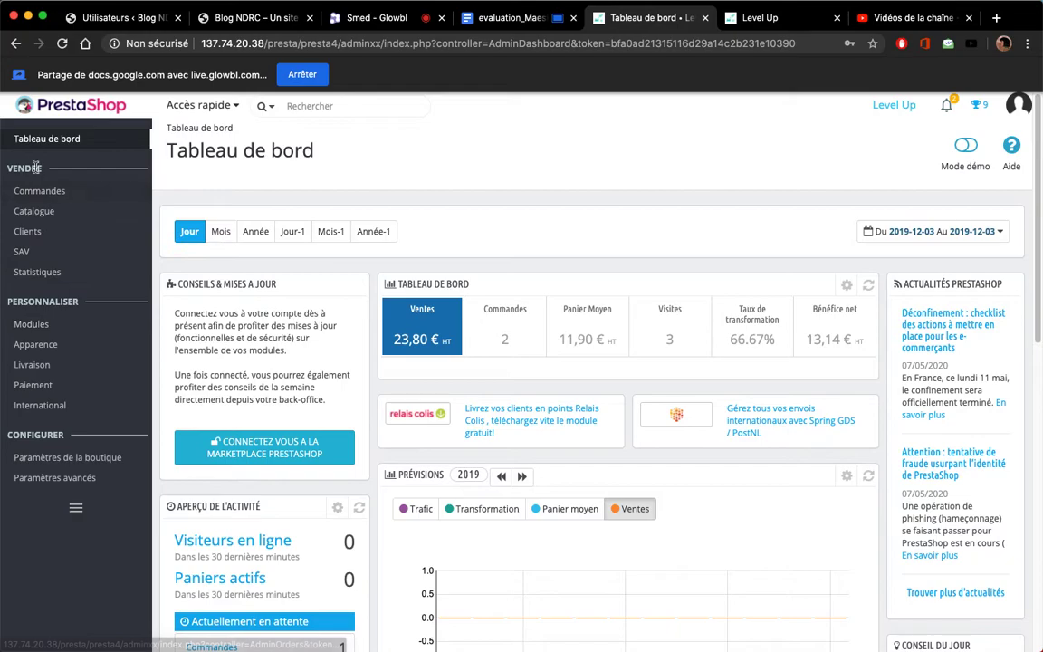
{"action": "left_click", "coordinate": [172, 328]}
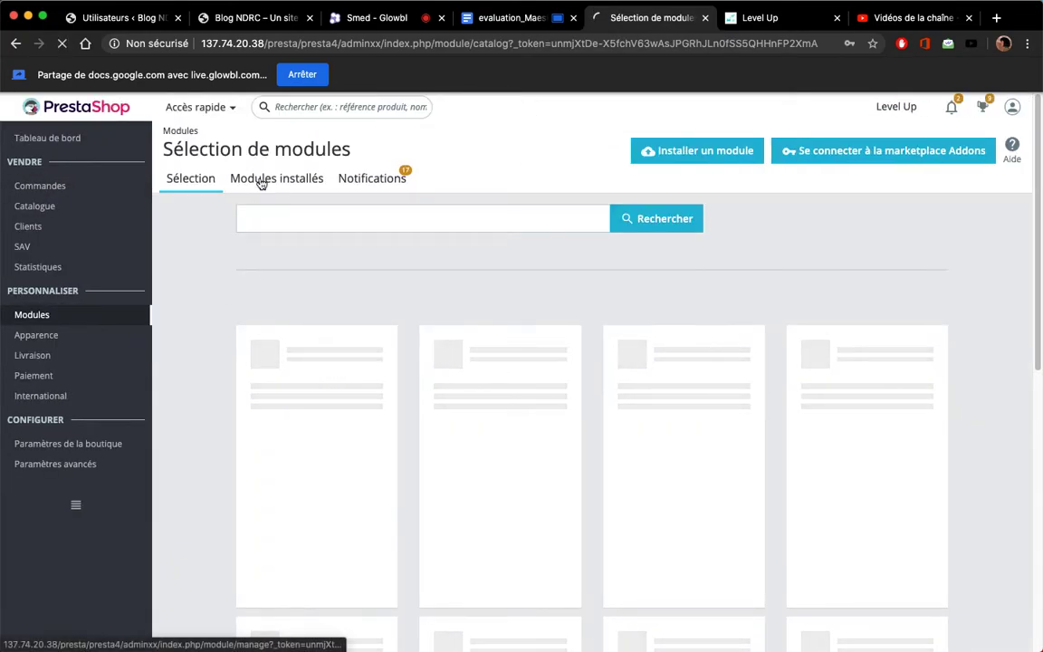
{"action": "left_click", "coordinate": [261, 180]}
{"action": "left_click", "coordinate": [257, 210]}
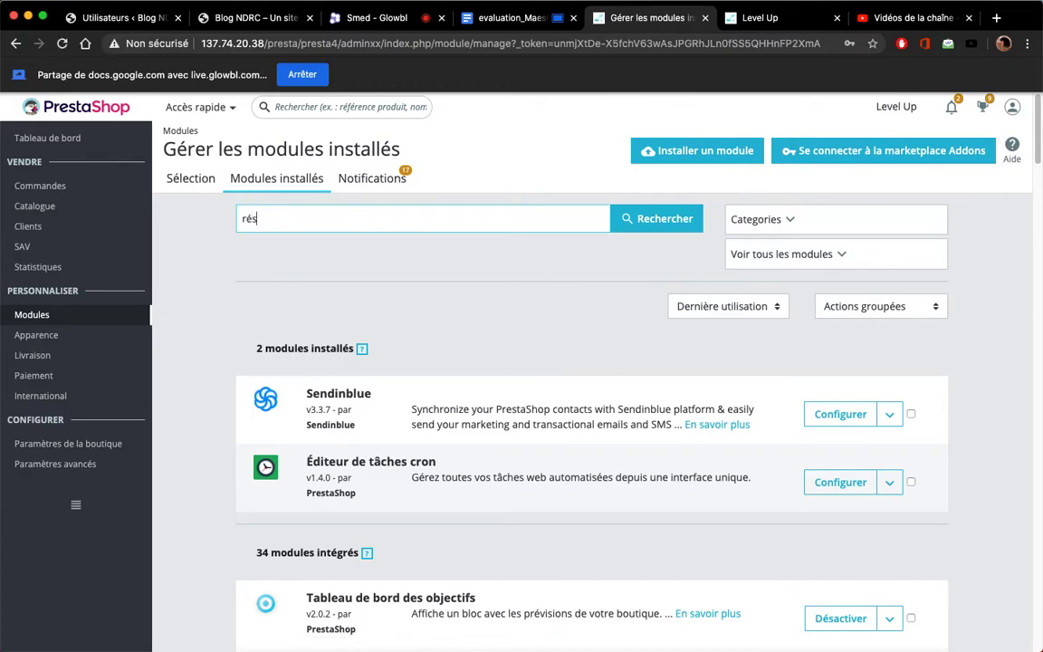
{"action": "type", "text": "résea"}
{"action": "key", "text": "Return"}
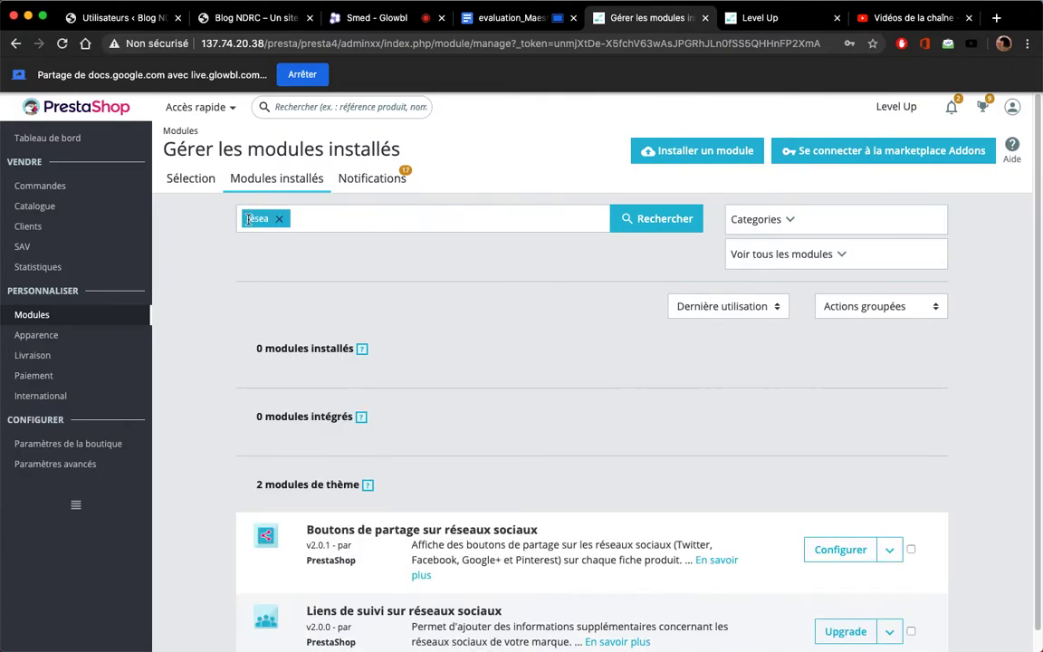
{"action": "scroll", "coordinate": [509, 507], "scroll_direction": "down", "scroll_amount": 1}
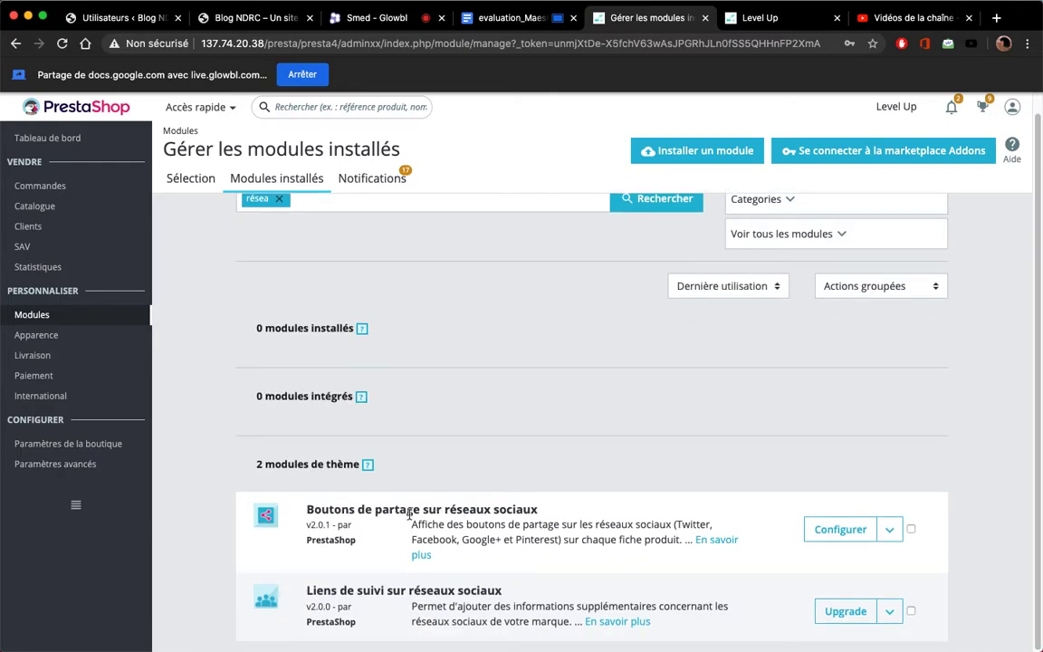
Step: Open the Mug Level Up product page on the public site and examine its sharing buttons
{"action": "left_click", "coordinate": [757, 18]}
{"action": "scroll", "coordinate": [615, 362], "scroll_direction": "up", "scroll_amount": 20}
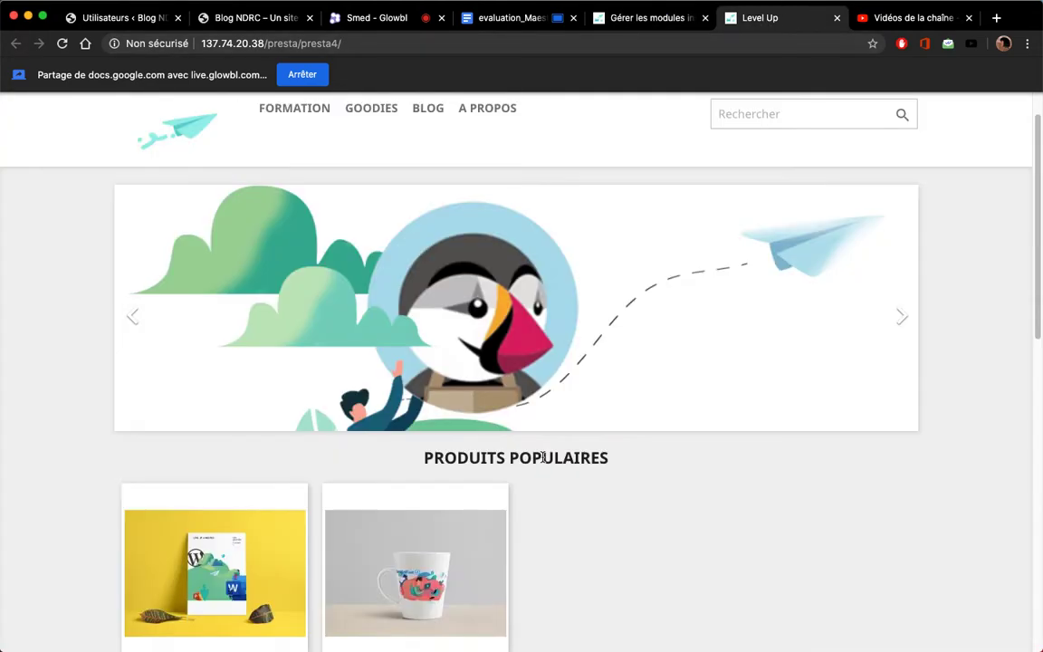
{"action": "scroll", "coordinate": [541, 458], "scroll_direction": "down", "scroll_amount": 5}
{"action": "left_click", "coordinate": [421, 364]}
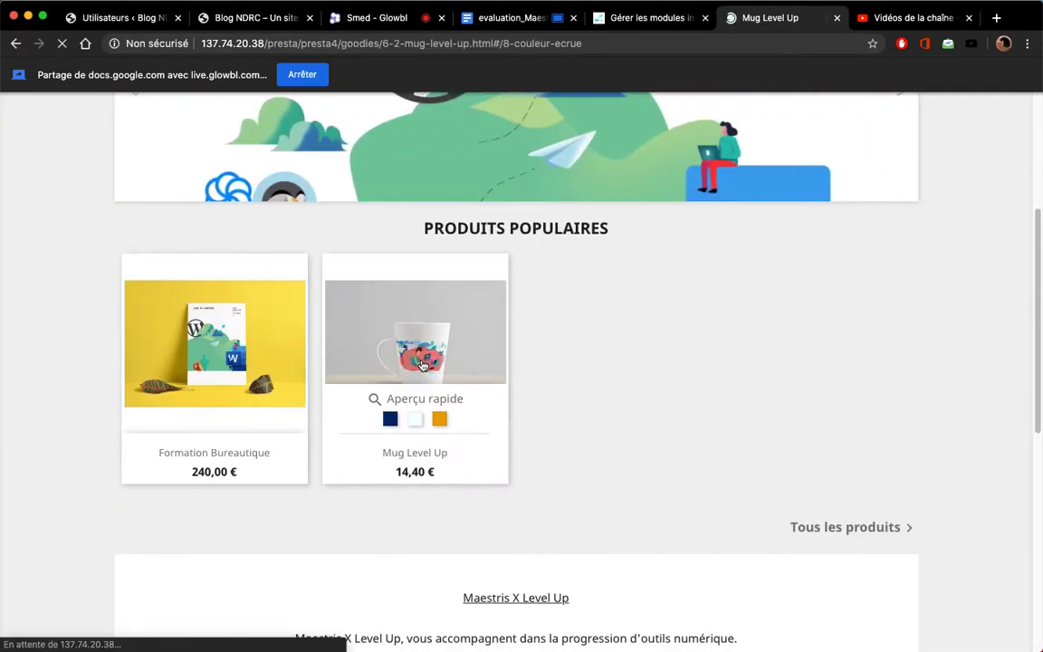
{"action": "scroll", "coordinate": [634, 534], "scroll_direction": "down", "scroll_amount": 1}
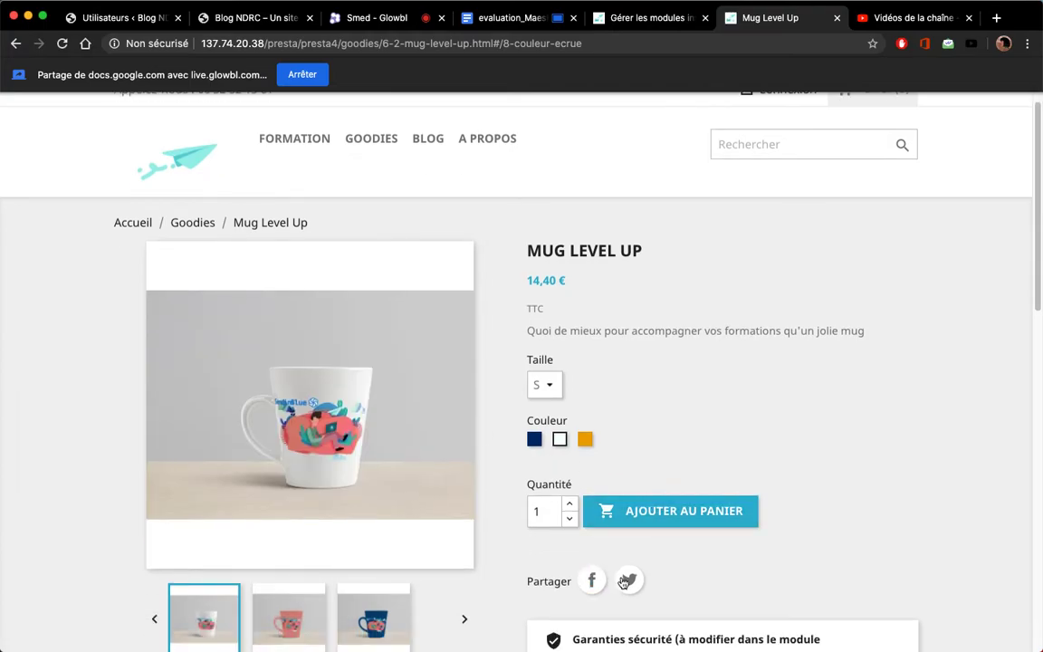
Step: Open the configuration of the "Boutons de partage sur réseaux sociaux" module, and view the mug's product page with its photo enlarged
{"action": "left_click", "coordinate": [667, 28]}
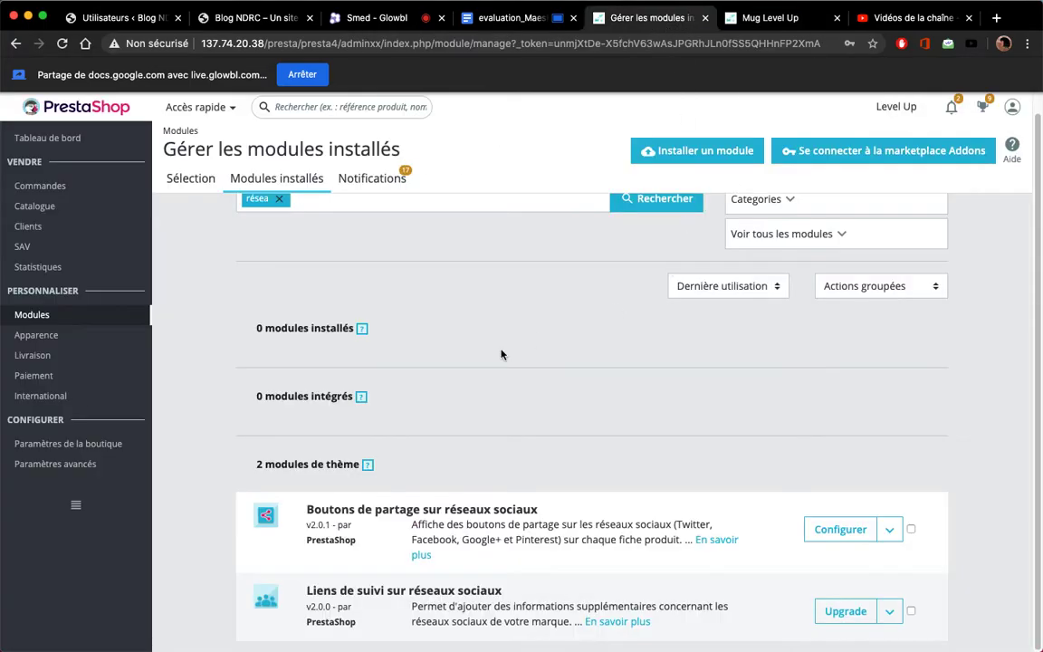
{"action": "left_click", "coordinate": [841, 538]}
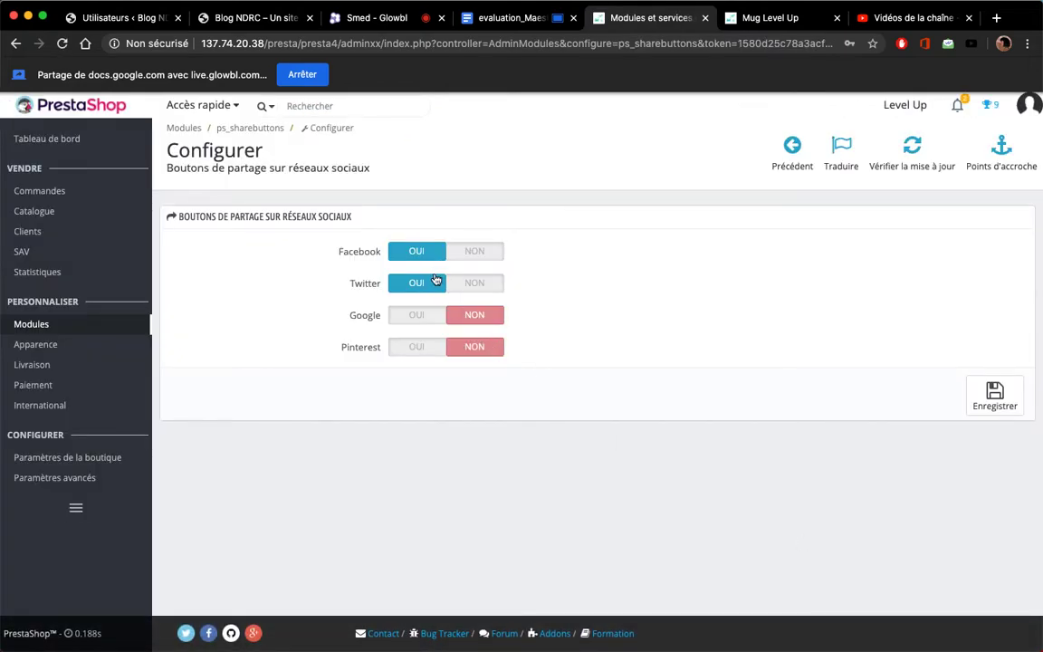
{"action": "left_click", "coordinate": [789, 18]}
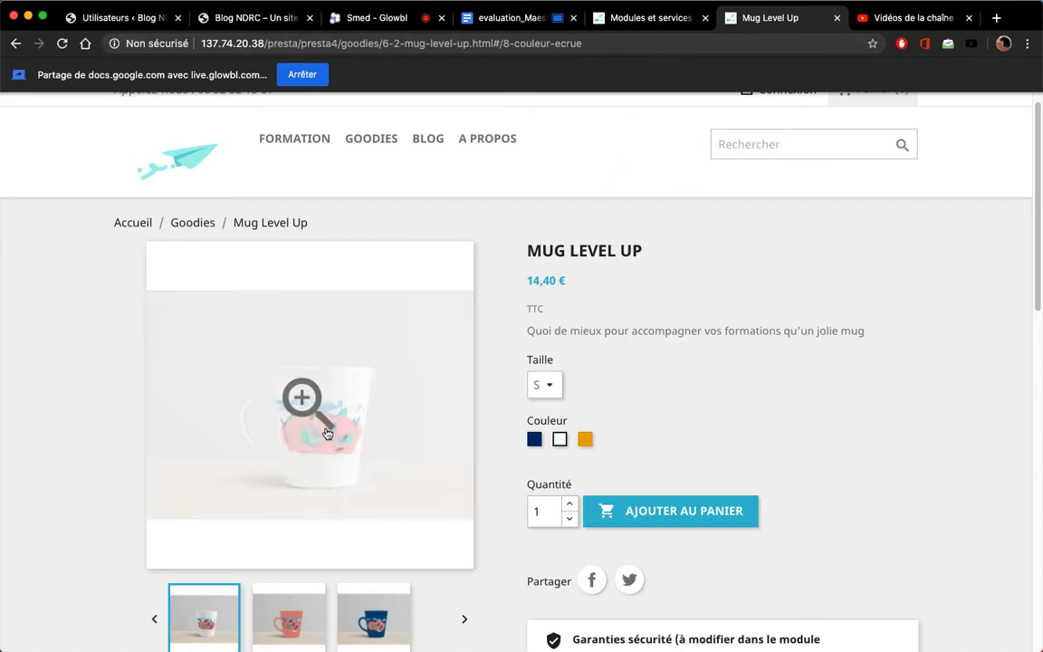
{"action": "left_click", "coordinate": [302, 396]}
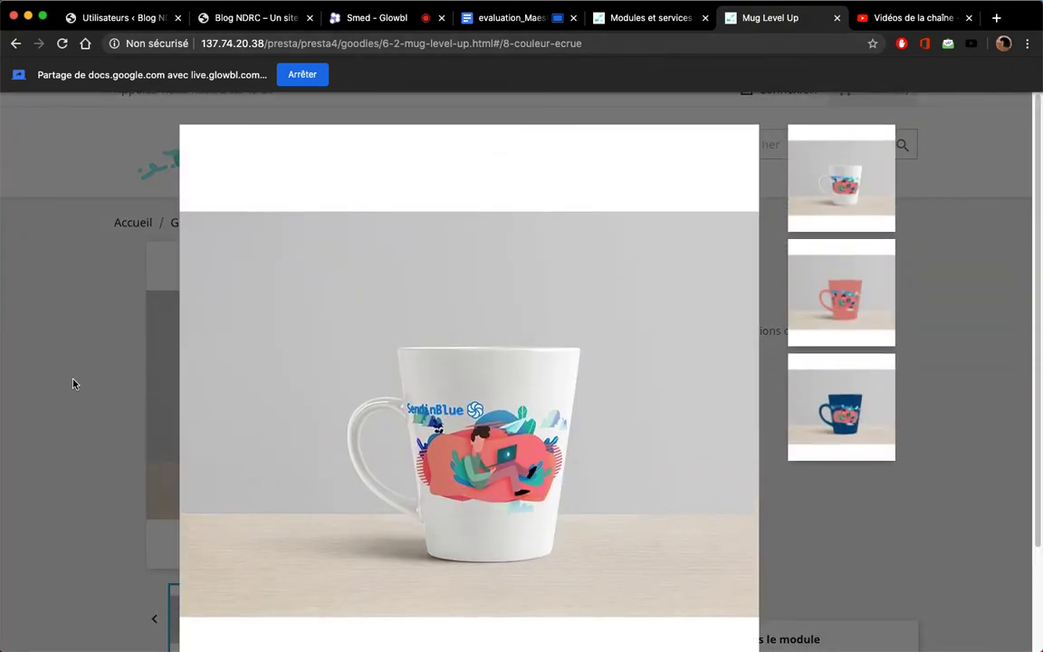
{"action": "left_click", "coordinate": [75, 384]}
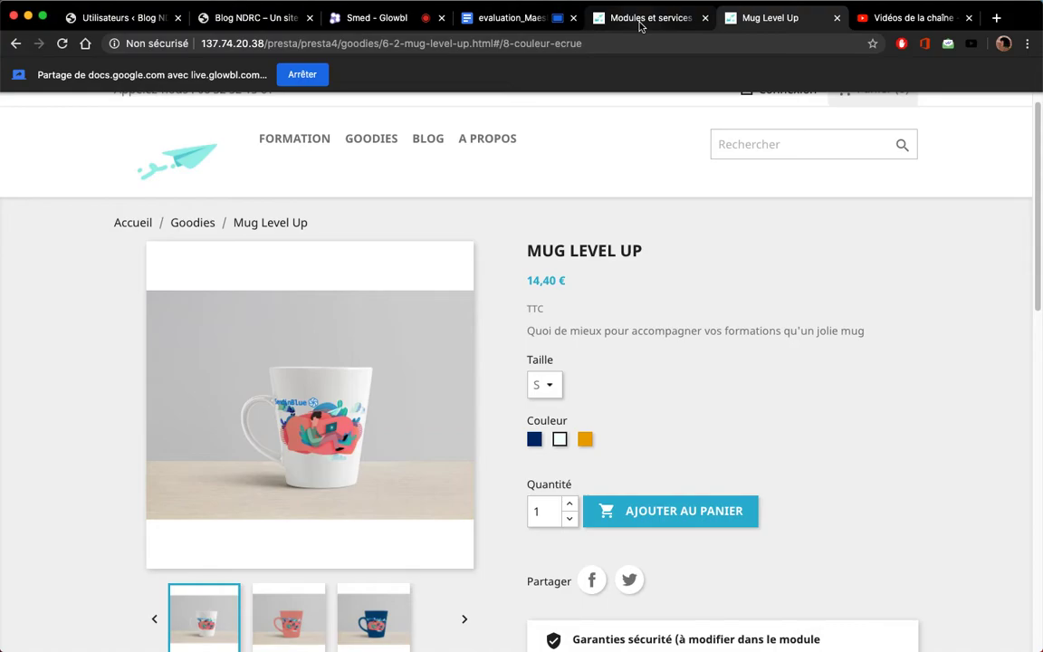
Step: Set Facebook, Twitter, Google and Pinterest sharing all to Non, save, and reload the mug's product page
{"action": "left_click", "coordinate": [640, 21]}
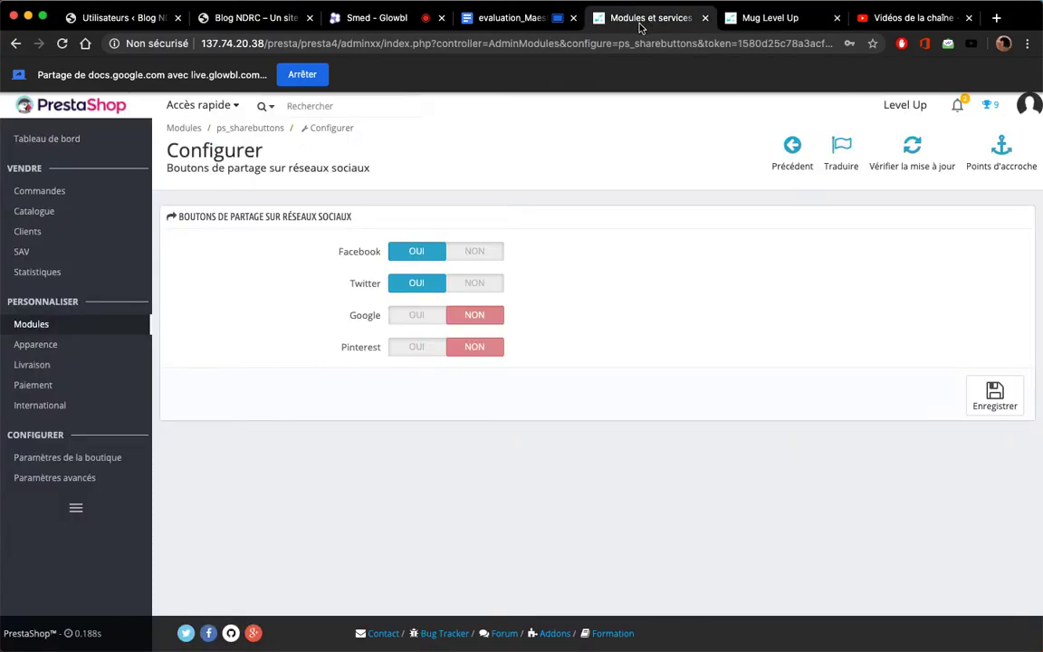
{"action": "left_click", "coordinate": [398, 349]}
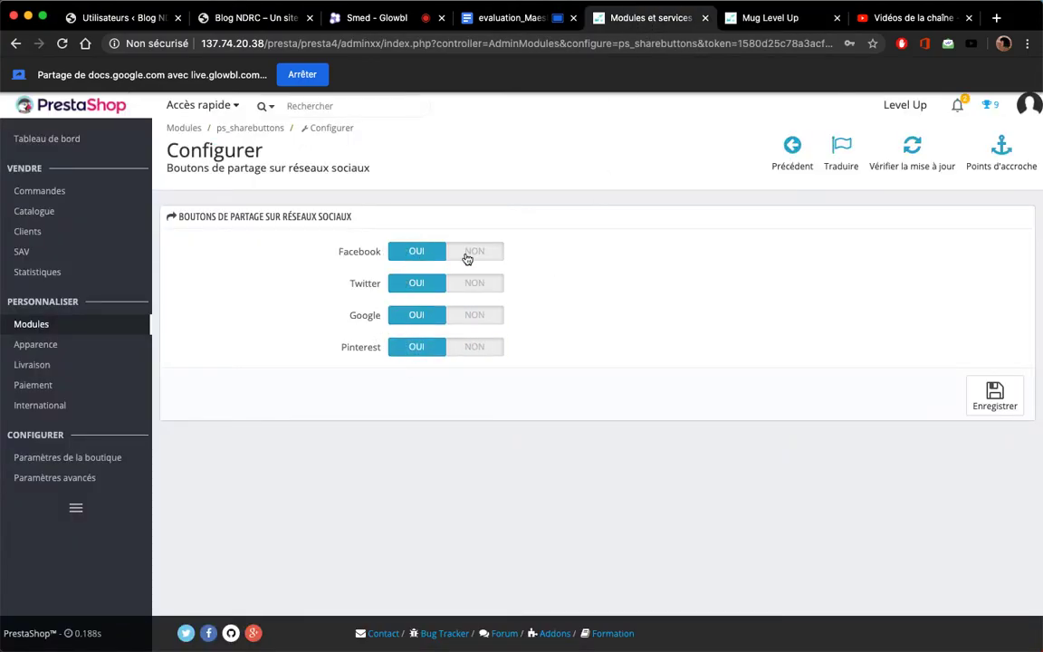
{"action": "left_click", "coordinate": [467, 255]}
{"action": "left_click", "coordinate": [474, 285]}
{"action": "left_click", "coordinate": [474, 315]}
{"action": "left_click", "coordinate": [478, 347]}
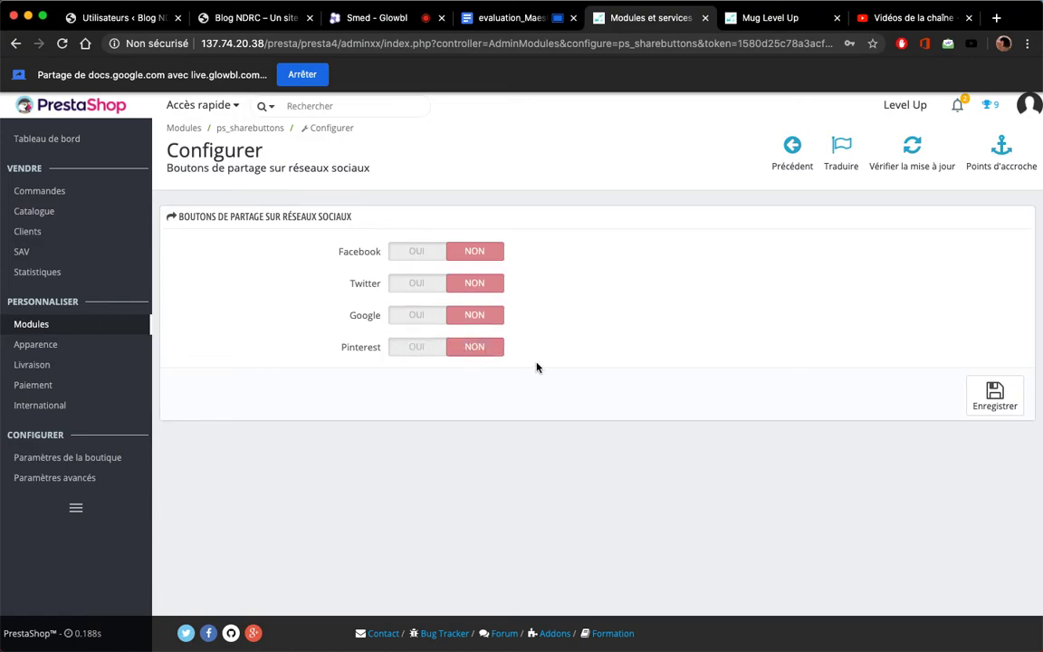
{"action": "left_click", "coordinate": [995, 396]}
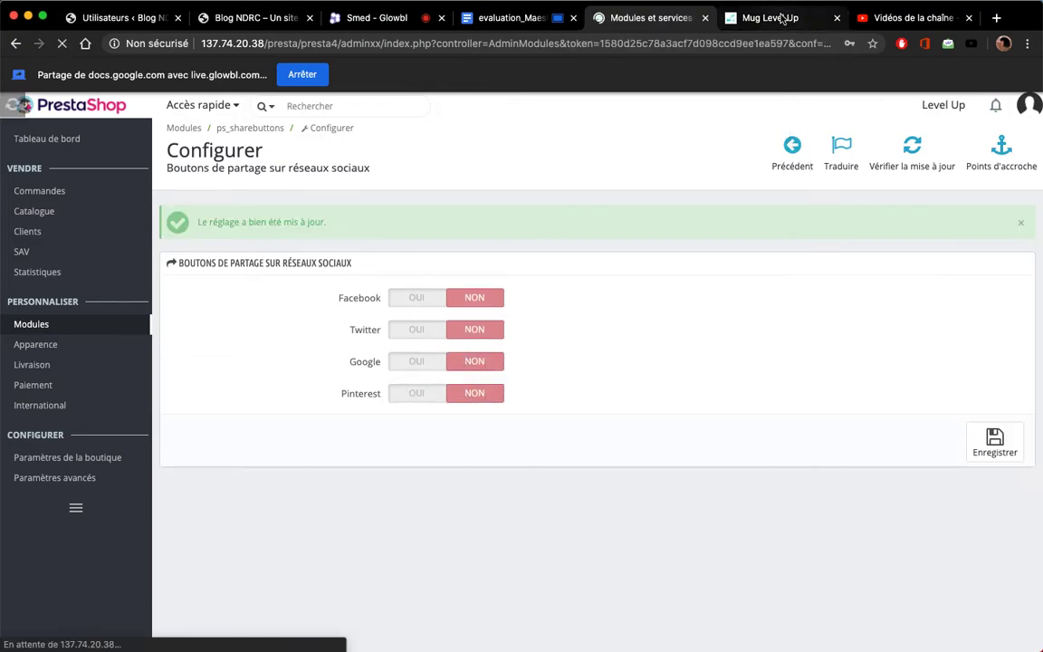
{"action": "left_click", "coordinate": [782, 19]}
{"action": "key", "text": "super+r"}
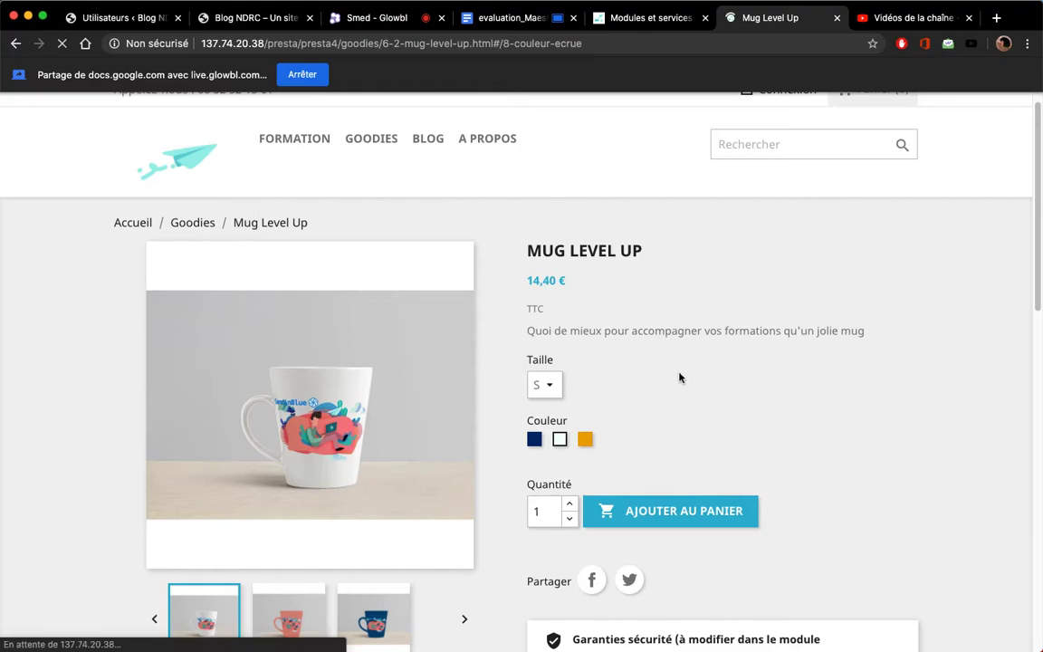
Step: Set Facebook and Twitter sharing to Oui, save the module settings, and reload the mug's product page
{"action": "left_click", "coordinate": [664, 24]}
{"action": "left_click", "coordinate": [417, 297]}
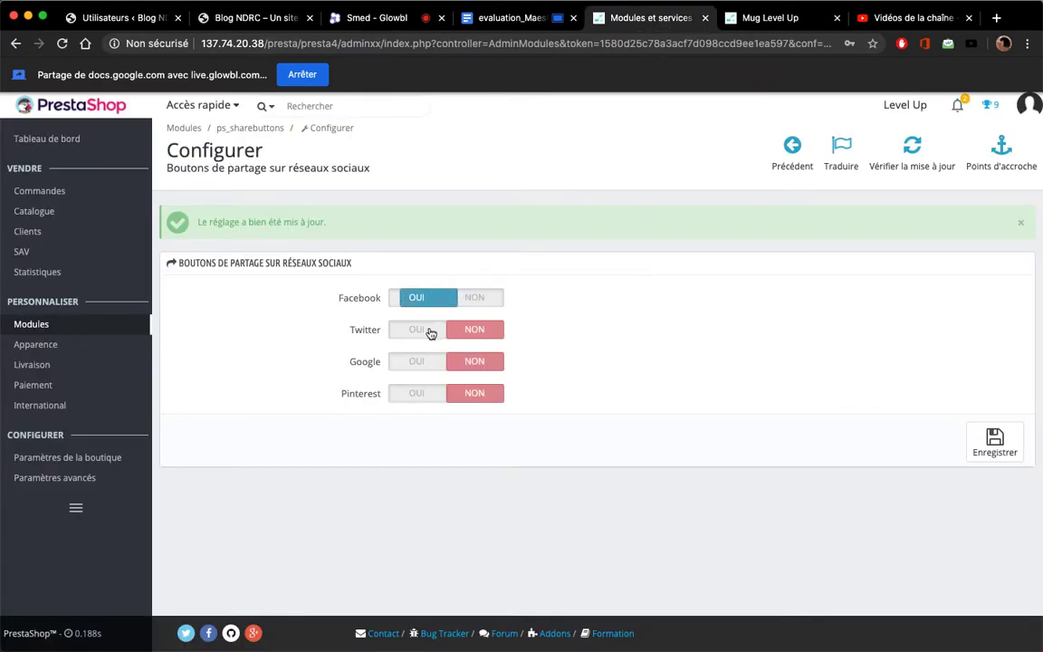
{"action": "left_click", "coordinate": [417, 329]}
{"action": "left_click", "coordinate": [994, 442]}
{"action": "left_click", "coordinate": [794, 27]}
{"action": "key", "text": "super+r"}
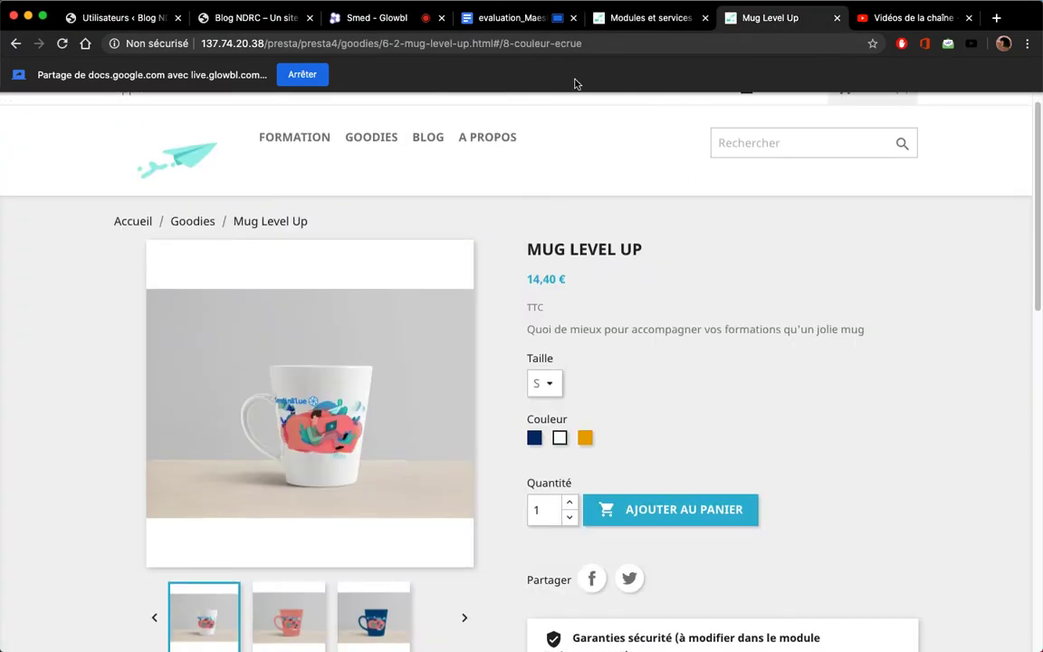
Step: Search the installed modules for "résea" and open the configuration of "Liens de suivi sur réseaux sociaux"
{"action": "left_click", "coordinate": [638, 18]}
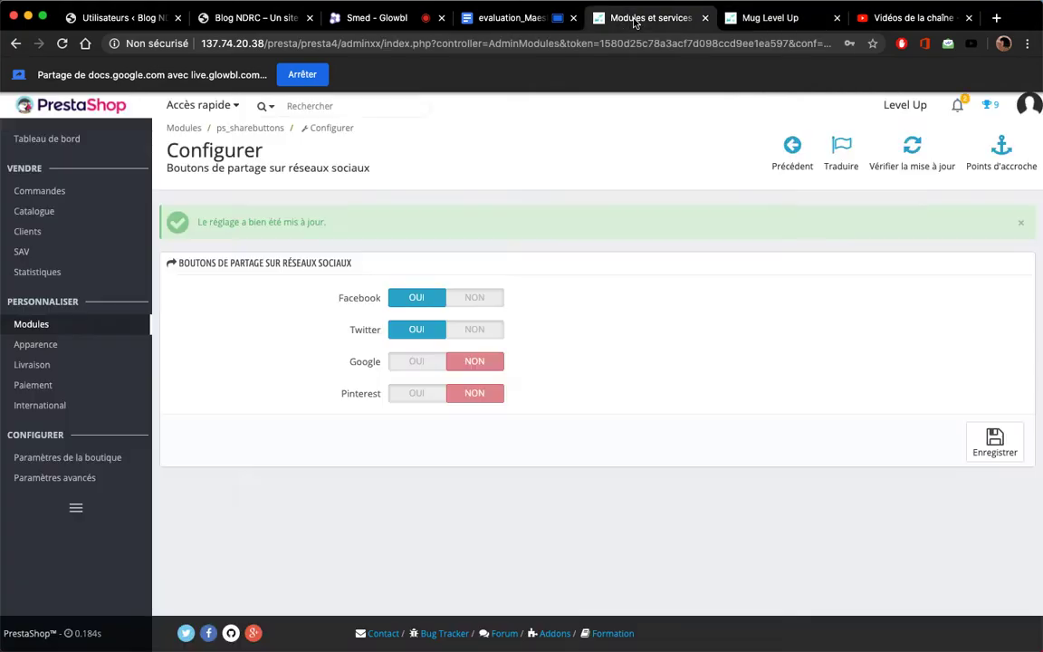
{"action": "mouse_move", "coordinate": [105, 328]}
{"action": "left_click", "coordinate": [186, 324]}
{"action": "left_click", "coordinate": [294, 185]}
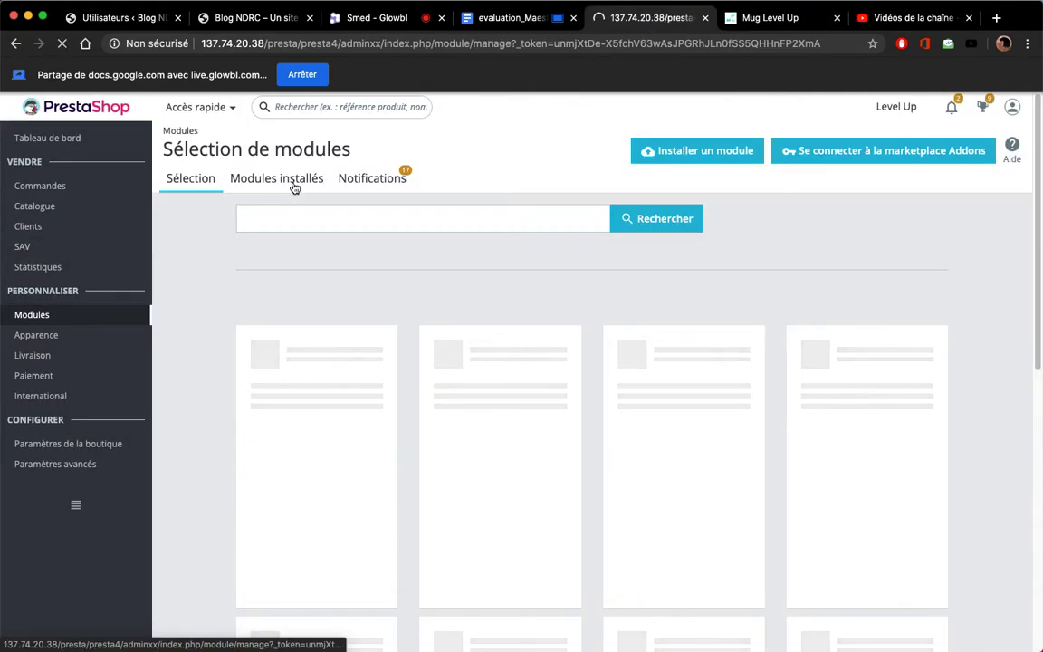
{"action": "left_click", "coordinate": [293, 219]}
{"action": "type", "text": "résea"}
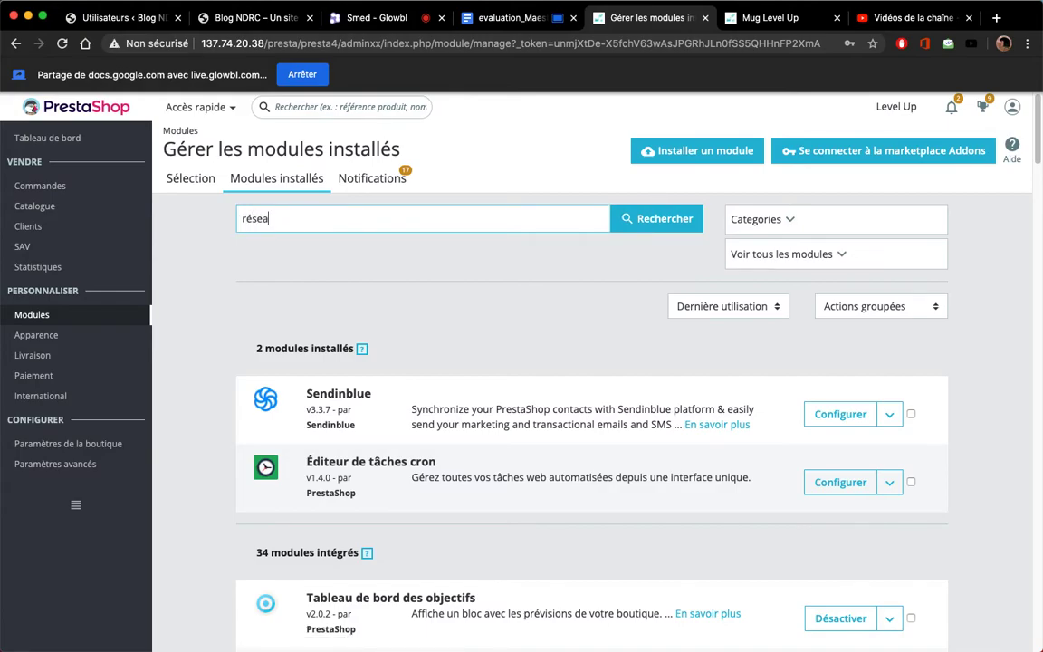
{"action": "key", "text": "Return"}
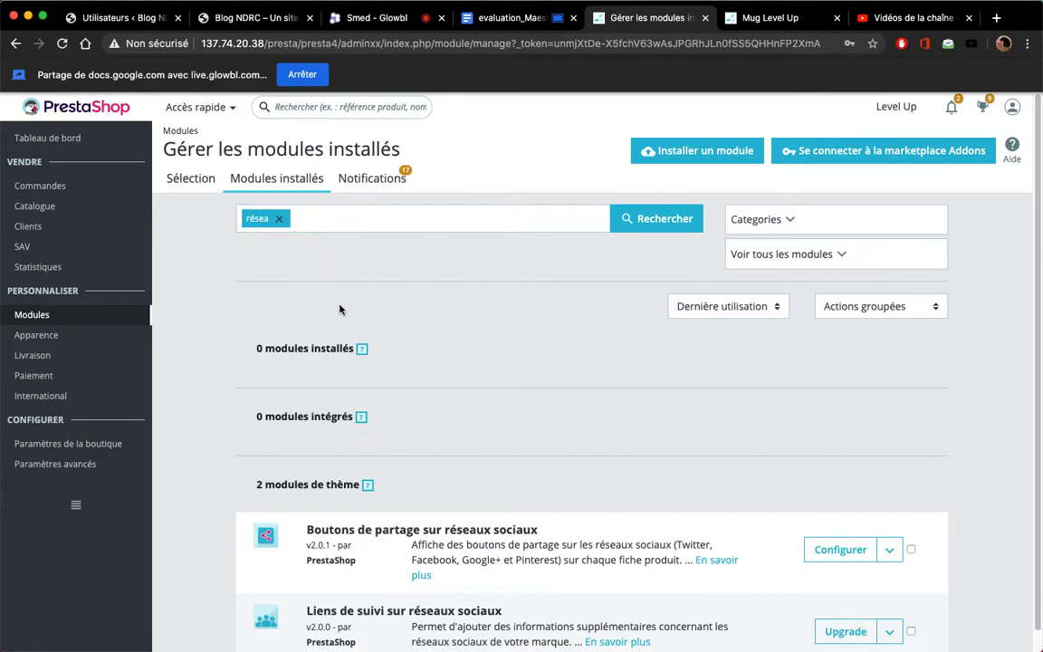
{"action": "scroll", "coordinate": [644, 587], "scroll_direction": "down", "scroll_amount": 1}
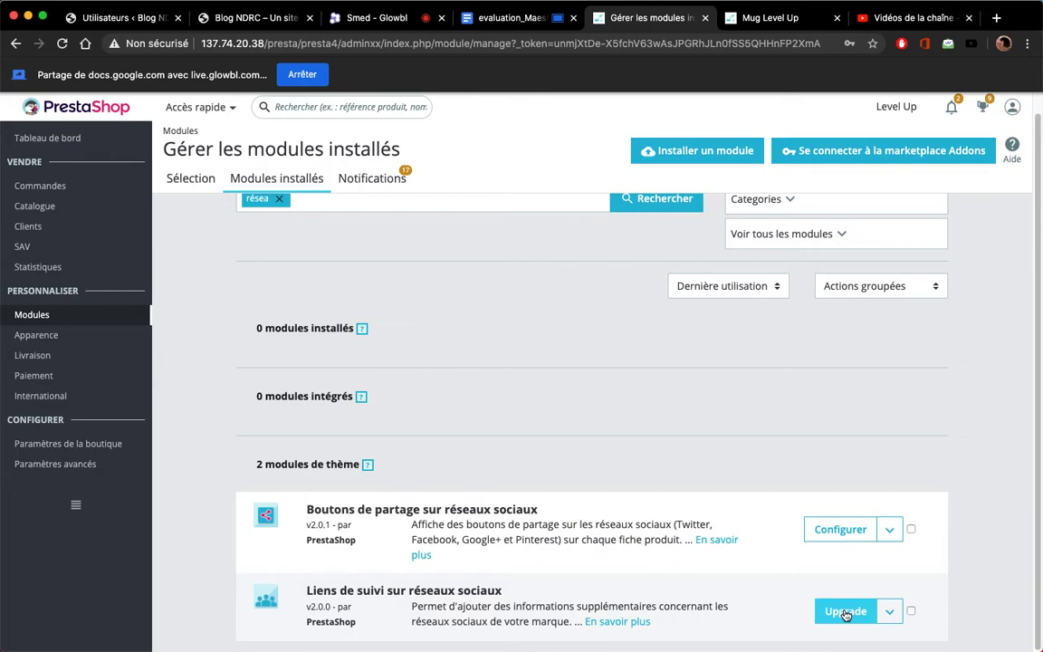
{"action": "left_click", "coordinate": [890, 614]}
{"action": "left_click", "coordinate": [888, 587]}
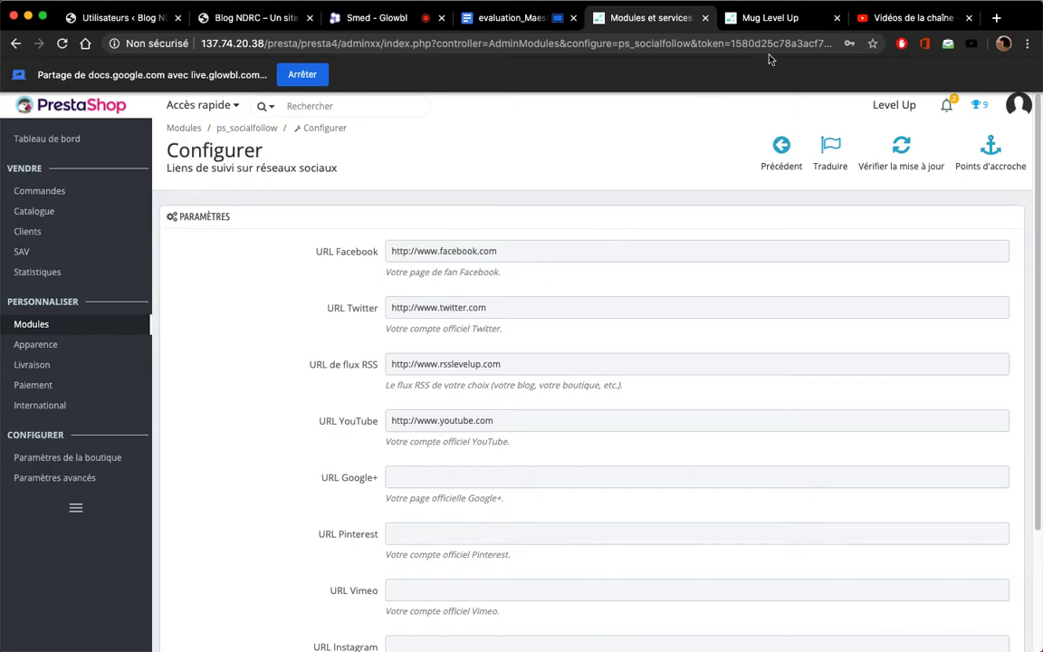
Step: Clear the YouTube, RSS feed, Twitter and Facebook URLs of the social follow links module and save the settings
{"action": "left_click_drag", "start_coordinate": [512, 420], "coordinate": [242, 380]}
{"action": "key", "text": "super+c"}
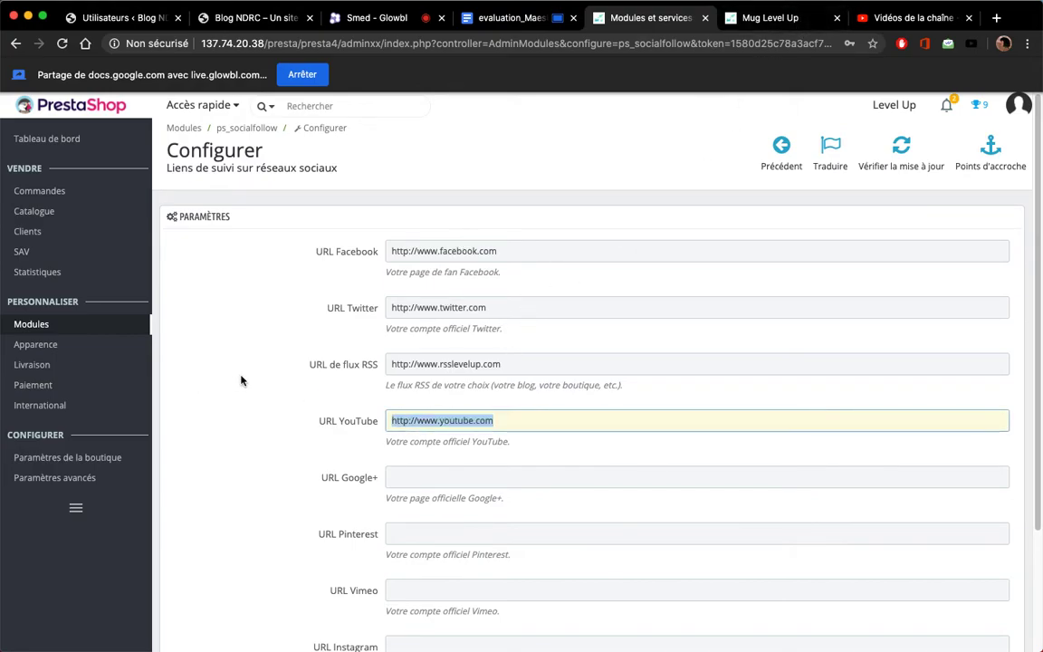
{"action": "key", "text": "BackSpace"}
{"action": "left_click_drag", "start_coordinate": [531, 365], "coordinate": [166, 362]}
{"action": "key", "text": "BackSpace"}
{"action": "left_click_drag", "start_coordinate": [524, 308], "coordinate": [349, 295]}
{"action": "key", "text": "BackSpace"}
{"action": "left_click", "coordinate": [555, 248]}
{"action": "left_click_drag", "start_coordinate": [521, 253], "coordinate": [324, 251]}
{"action": "key", "text": "BackSpace"}
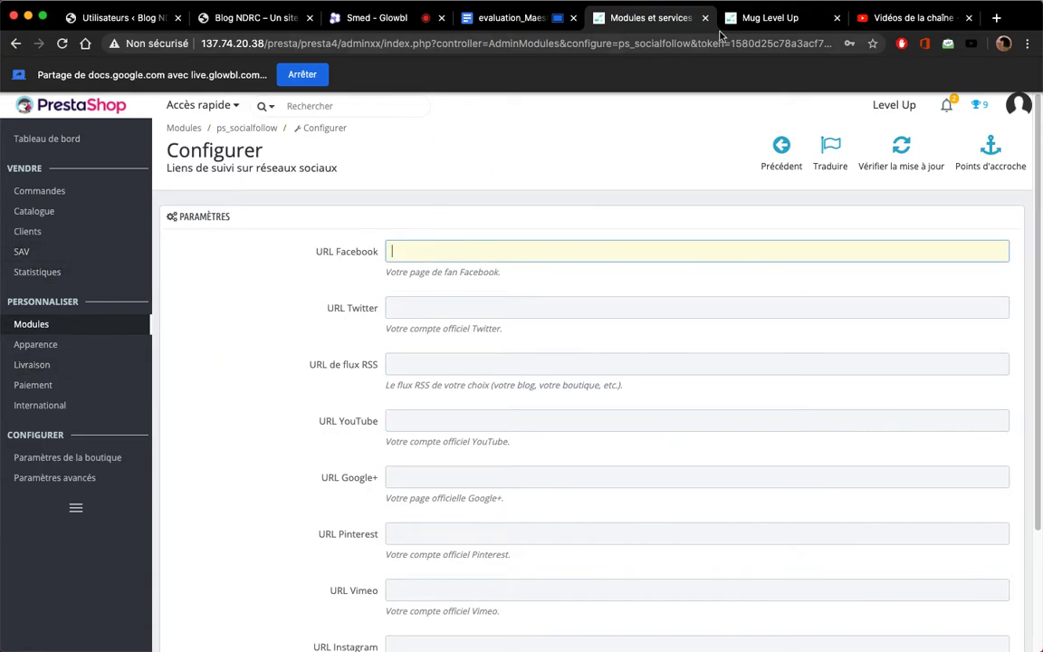
{"action": "scroll", "coordinate": [960, 453], "scroll_direction": "down", "scroll_amount": 3}
{"action": "left_click", "coordinate": [983, 568]}
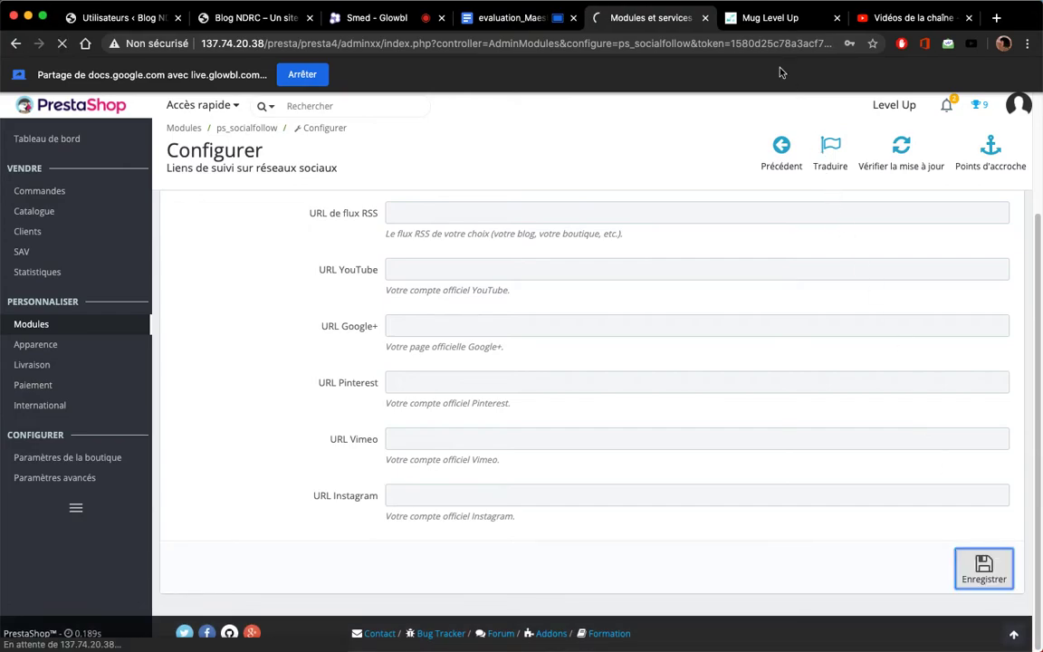
Step: Open the shop's public home page and check the footer area for social network follow links
{"action": "scroll", "coordinate": [368, 422], "scroll_direction": "down", "scroll_amount": 5}
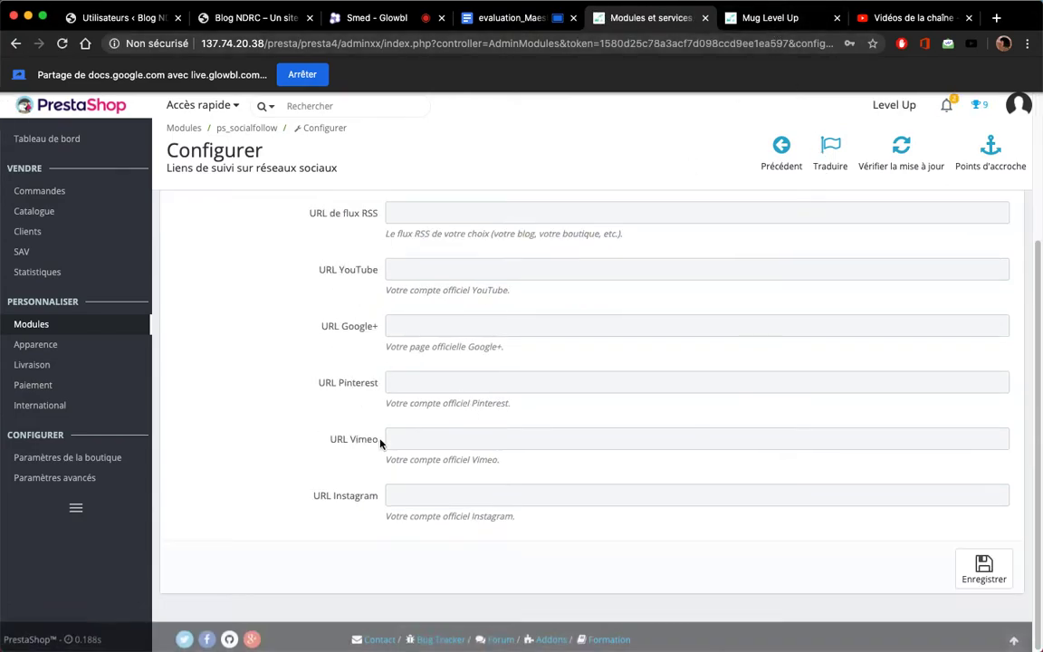
{"action": "scroll", "coordinate": [458, 429], "scroll_direction": "up", "scroll_amount": 5}
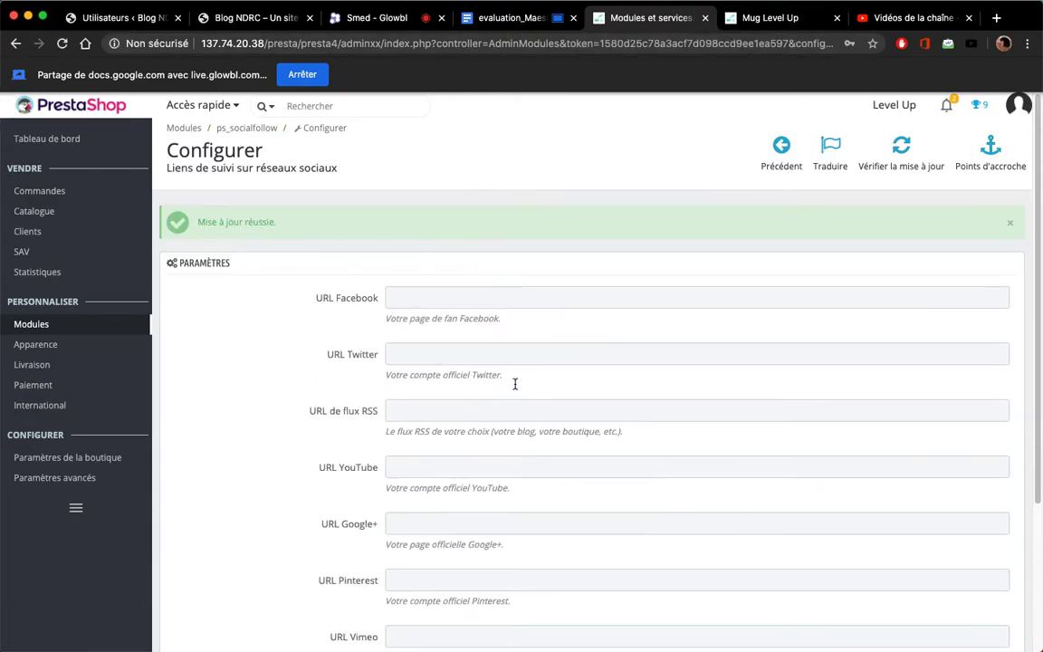
{"action": "left_click", "coordinate": [765, 22]}
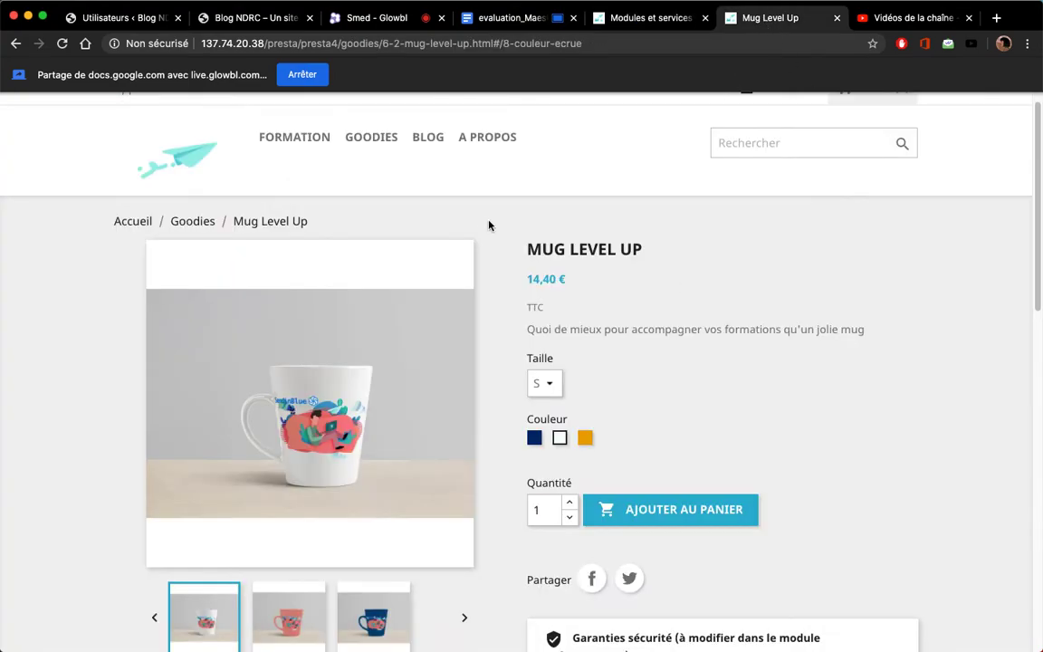
{"action": "left_click", "coordinate": [190, 161]}
{"action": "scroll", "coordinate": [652, 374], "scroll_direction": "down", "scroll_amount": 7}
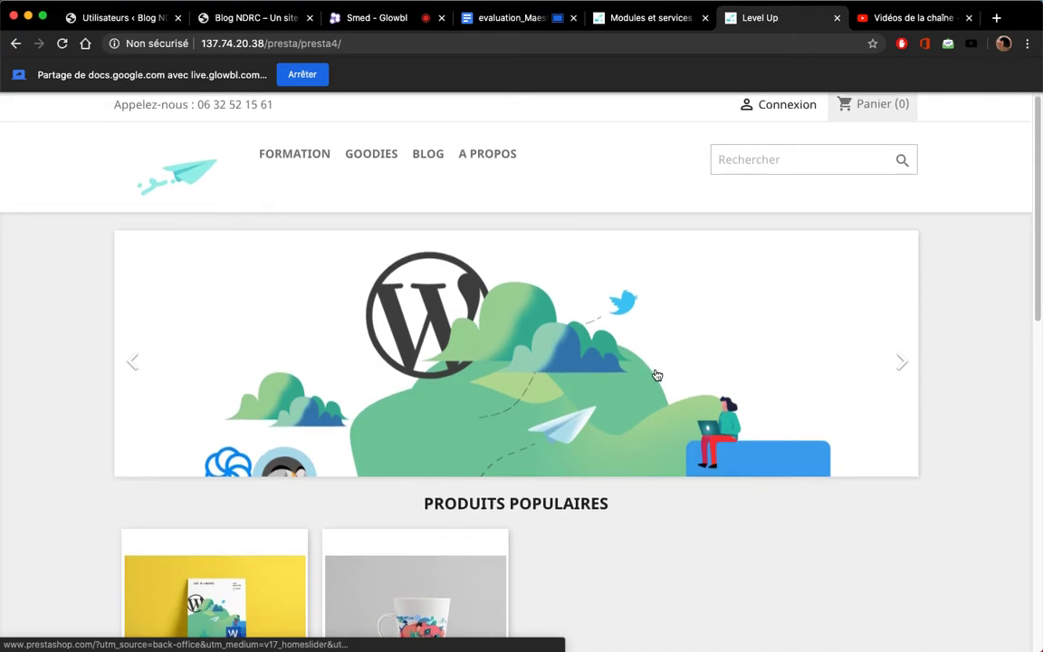
{"action": "scroll", "coordinate": [689, 407], "scroll_direction": "down", "scroll_amount": 2}
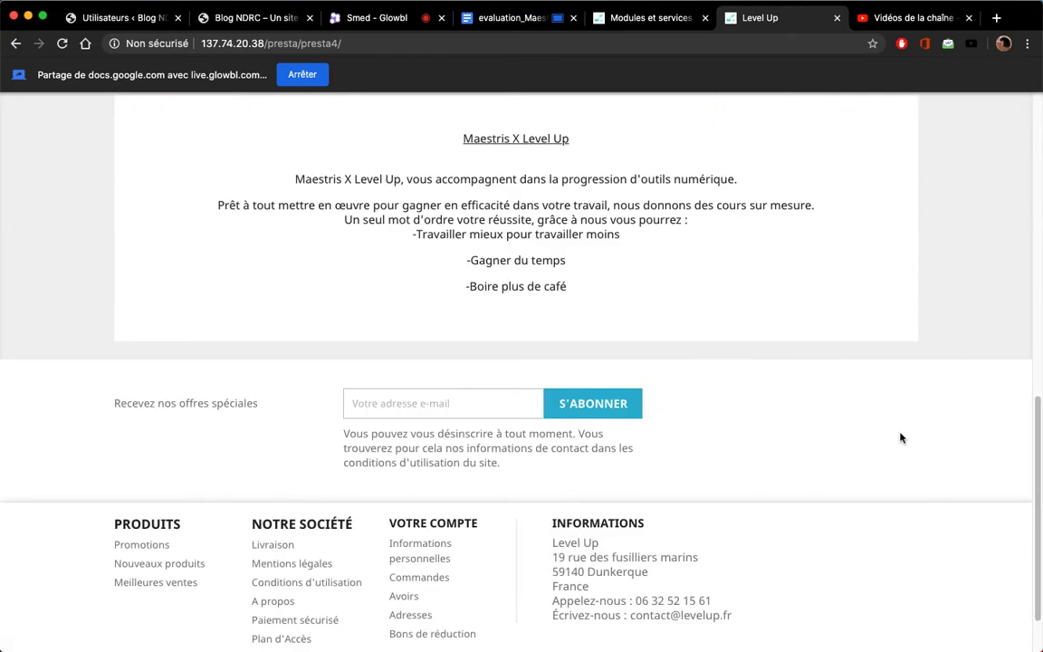
{"action": "left_click", "coordinate": [648, 17]}
{"action": "left_click", "coordinate": [409, 297]}
{"action": "key", "text": "super+v"}
{"action": "left_click", "coordinate": [419, 353]}
{"action": "key", "text": "super+v"}
{"action": "left_click", "coordinate": [444, 415]}
{"action": "key", "text": "super+v"}
{"action": "left_click", "coordinate": [438, 467]}
{"action": "key", "text": "super+v"}
{"action": "left_click", "coordinate": [428, 523]}
{"action": "key", "text": "super+v"}
{"action": "left_click", "coordinate": [426, 579]}
{"action": "key", "text": "super+v"}
{"action": "scroll", "coordinate": [420, 541], "scroll_direction": "down", "scroll_amount": 4}
{"action": "left_click", "coordinate": [416, 501]}
{"action": "key", "text": "super+v"}
{"action": "left_click", "coordinate": [421, 441]}
{"action": "key", "text": "super+v"}
{"action": "left_click", "coordinate": [969, 565]}
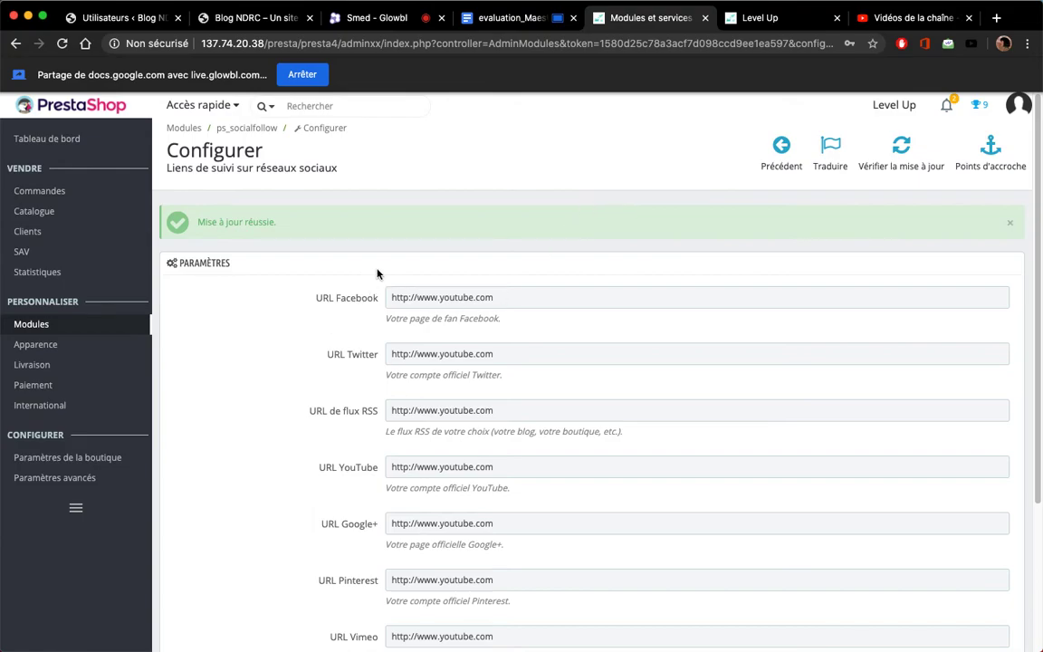
{"action": "left_click", "coordinate": [774, 25]}
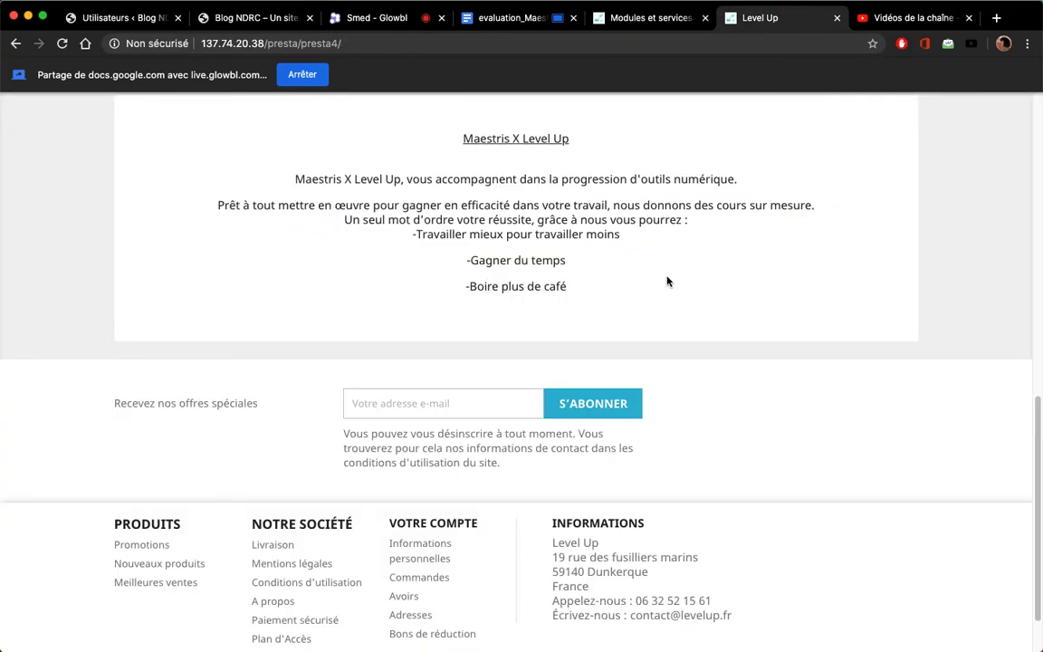
{"action": "key", "text": "super+r"}
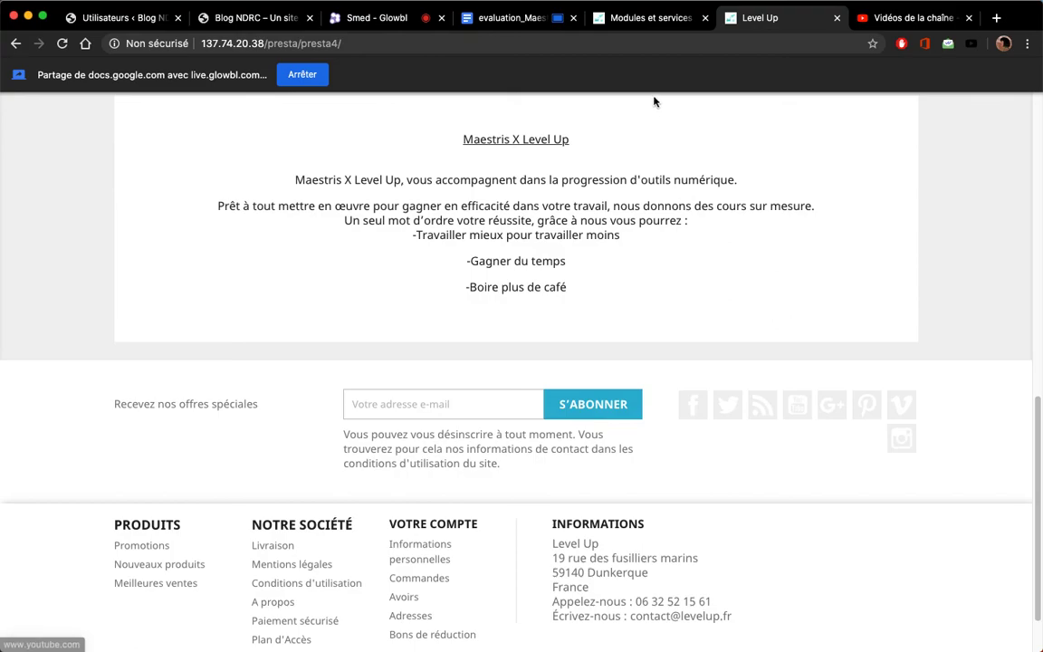
Step: Clear the RSS feed and Google+ URLs in the social follow module's configuration
{"action": "left_click", "coordinate": [644, 25]}
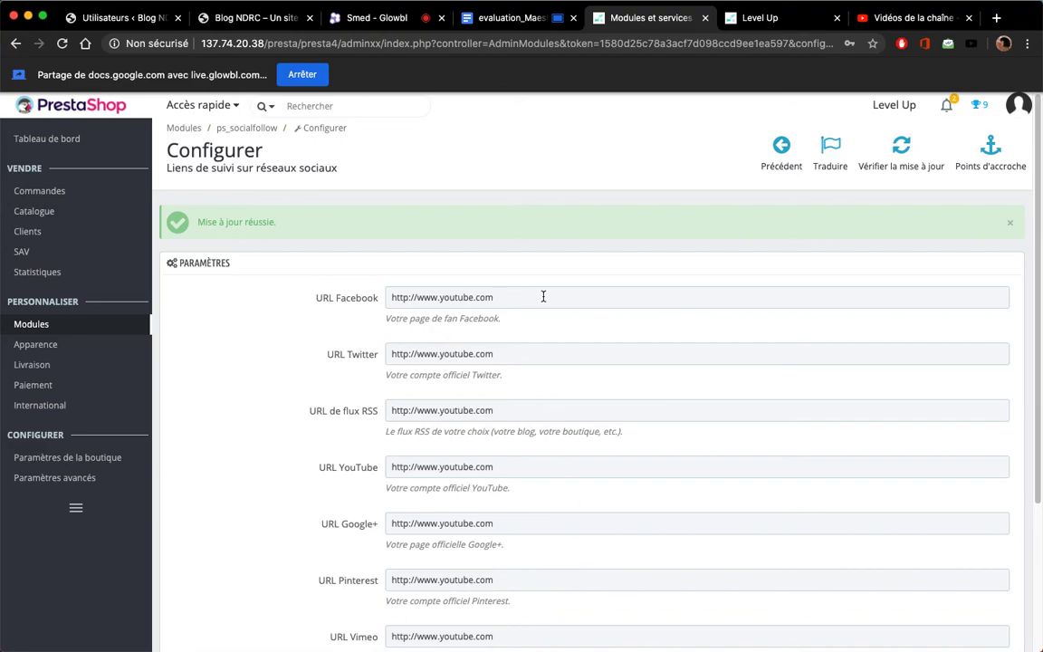
{"action": "left_click_drag", "start_coordinate": [546, 407], "coordinate": [149, 403]}
{"action": "key", "text": "BackSpace"}
{"action": "left_click_drag", "start_coordinate": [532, 464], "coordinate": [274, 496]}
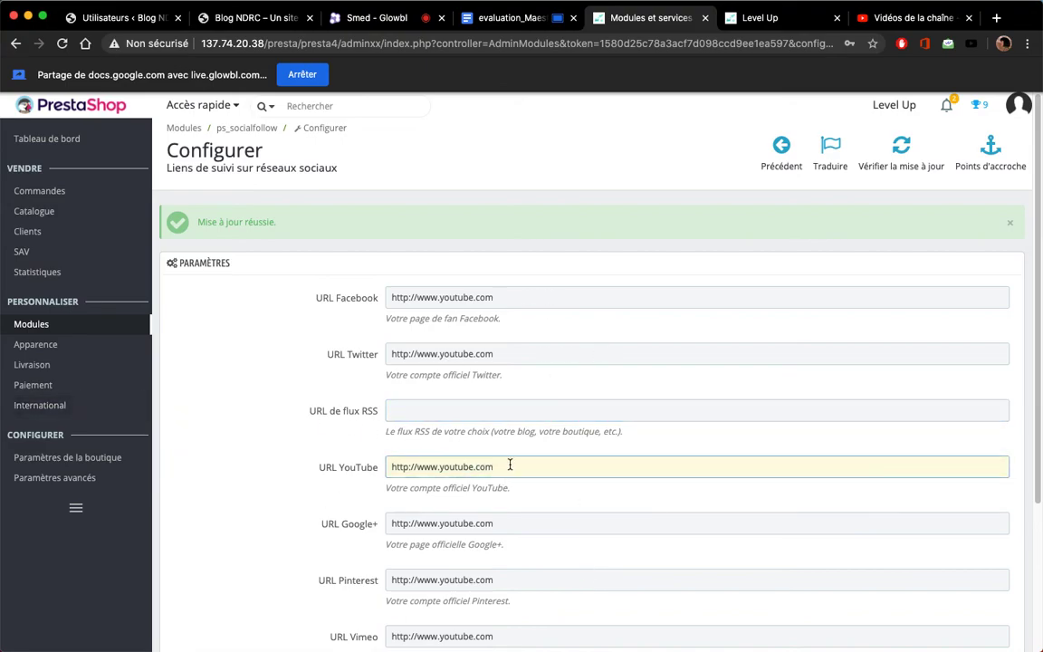
{"action": "left_click_drag", "start_coordinate": [500, 526], "coordinate": [351, 534]}
{"action": "key", "text": "BackSpace"}
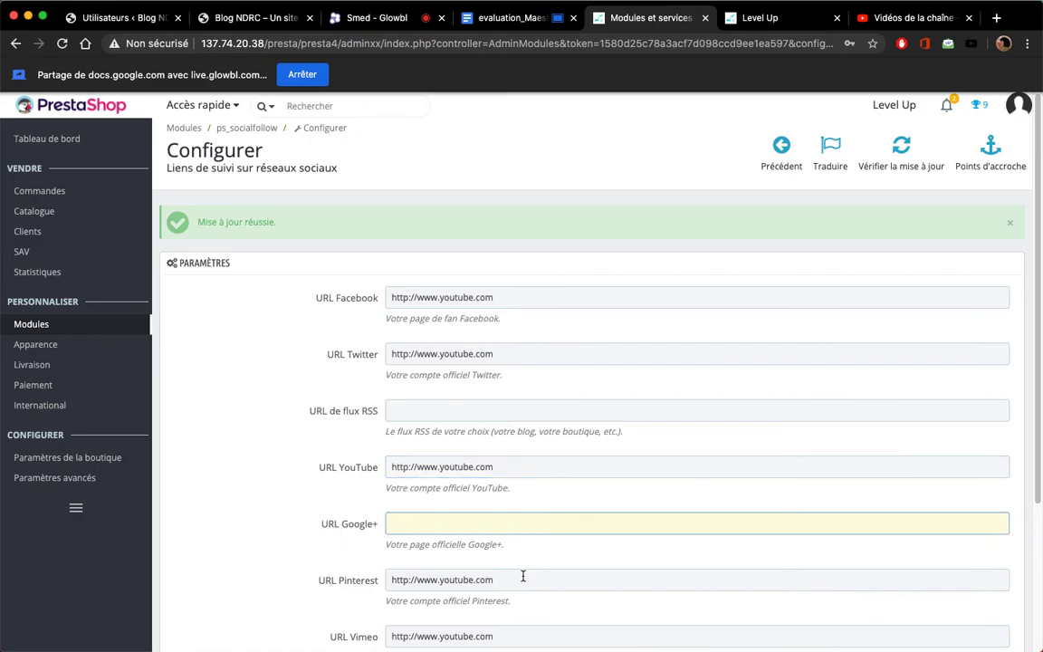
Step: Clear the Pinterest and Vimeo URLs, save the module settings, and reload the shop's public home page
{"action": "left_click_drag", "start_coordinate": [522, 576], "coordinate": [273, 588]}
{"action": "scroll", "coordinate": [493, 582], "scroll_direction": "down", "scroll_amount": 3}
{"action": "key", "text": "BackSpace"}
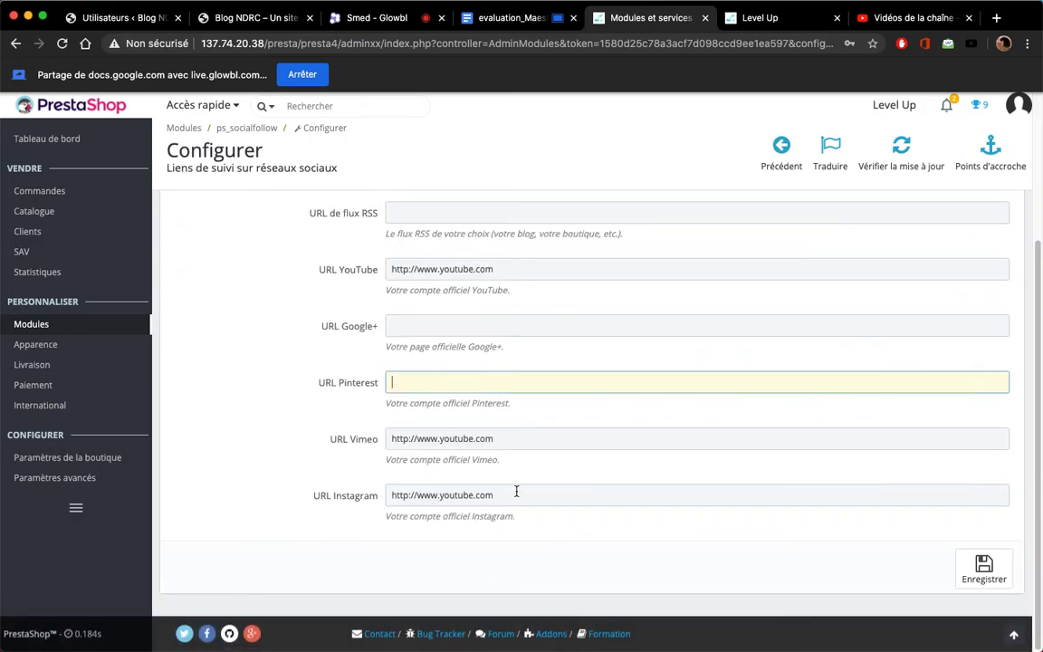
{"action": "left_click_drag", "start_coordinate": [528, 435], "coordinate": [160, 446]}
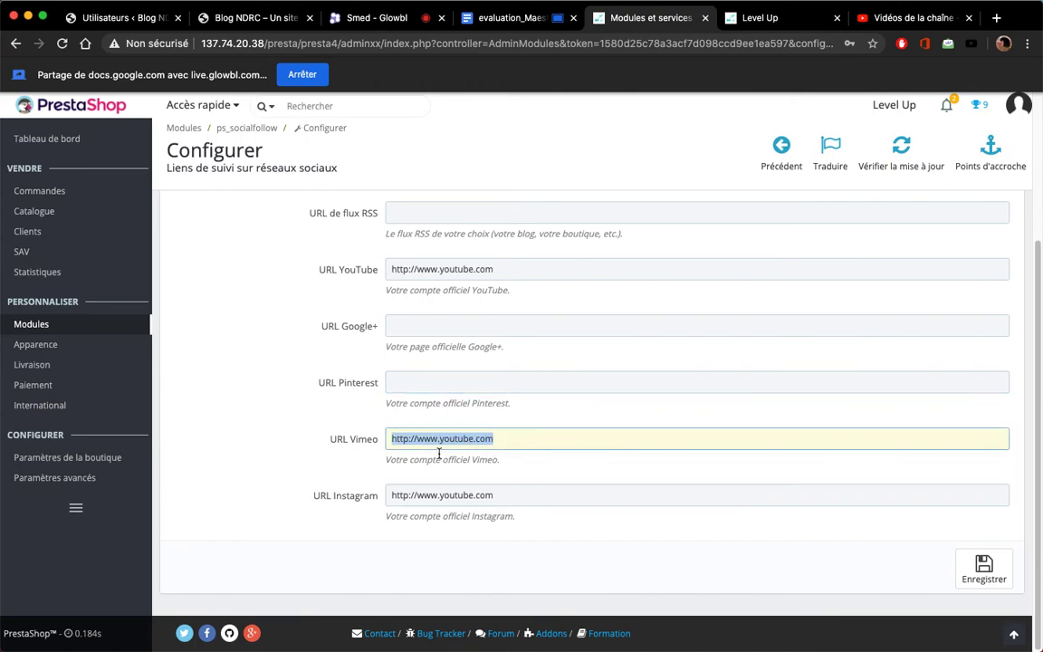
{"action": "key", "text": "BackSpace"}
{"action": "left_click", "coordinate": [530, 496]}
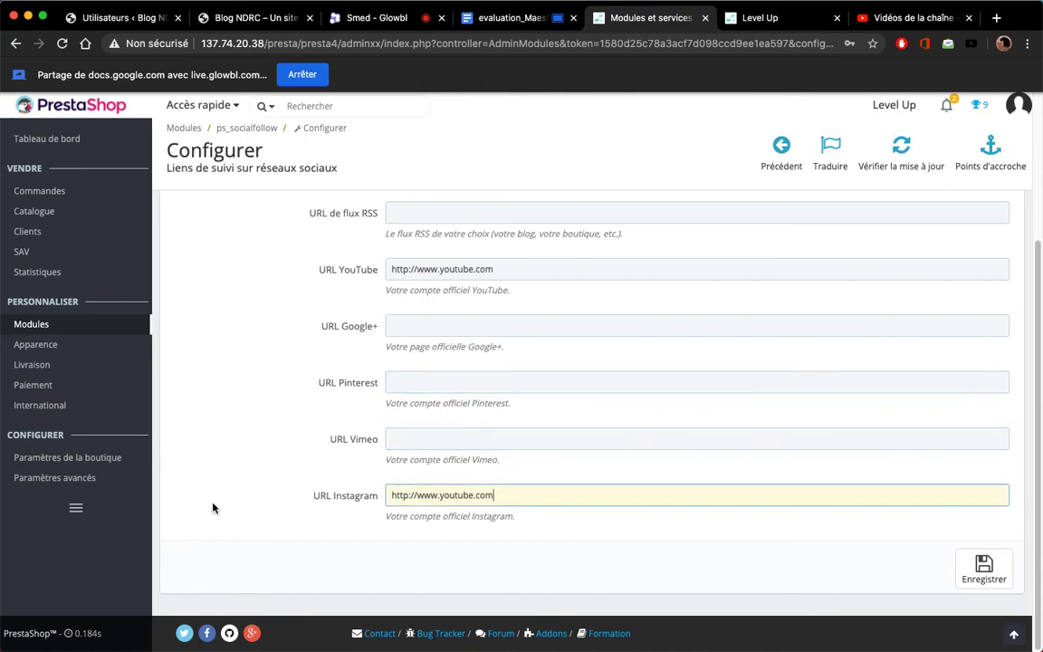
{"action": "left_click", "coordinate": [982, 568]}
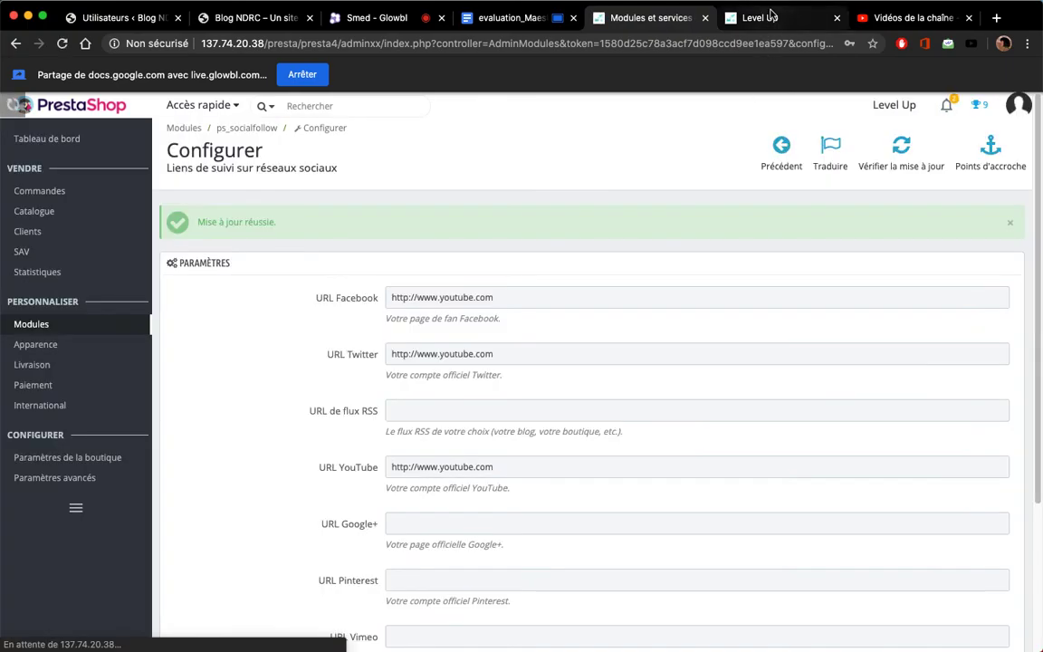
{"action": "left_click", "coordinate": [770, 13]}
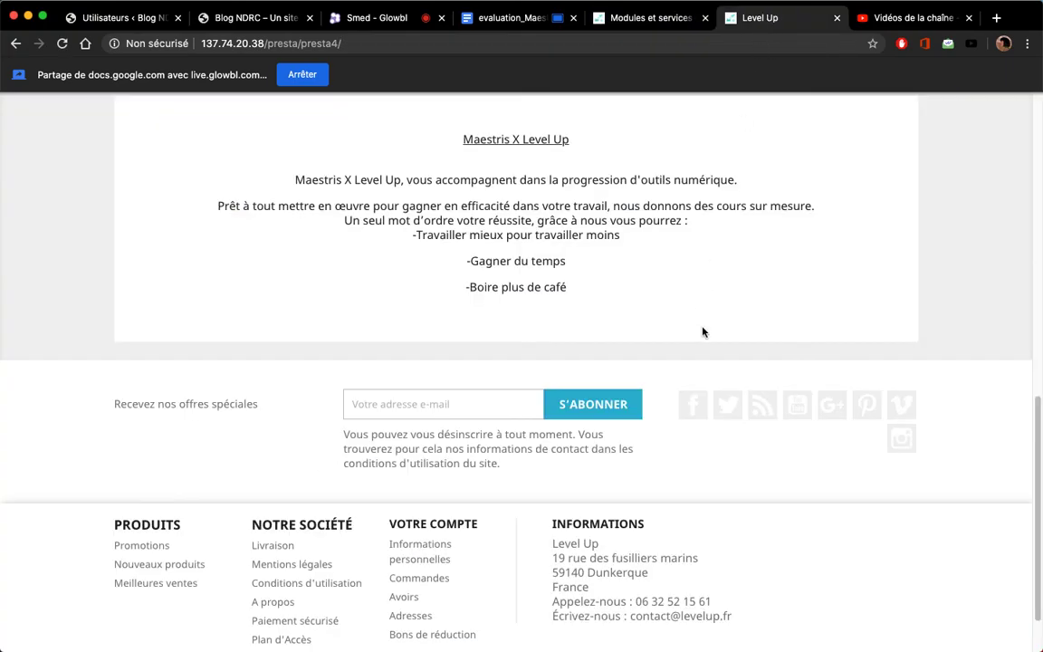
{"action": "key", "text": "super+r"}
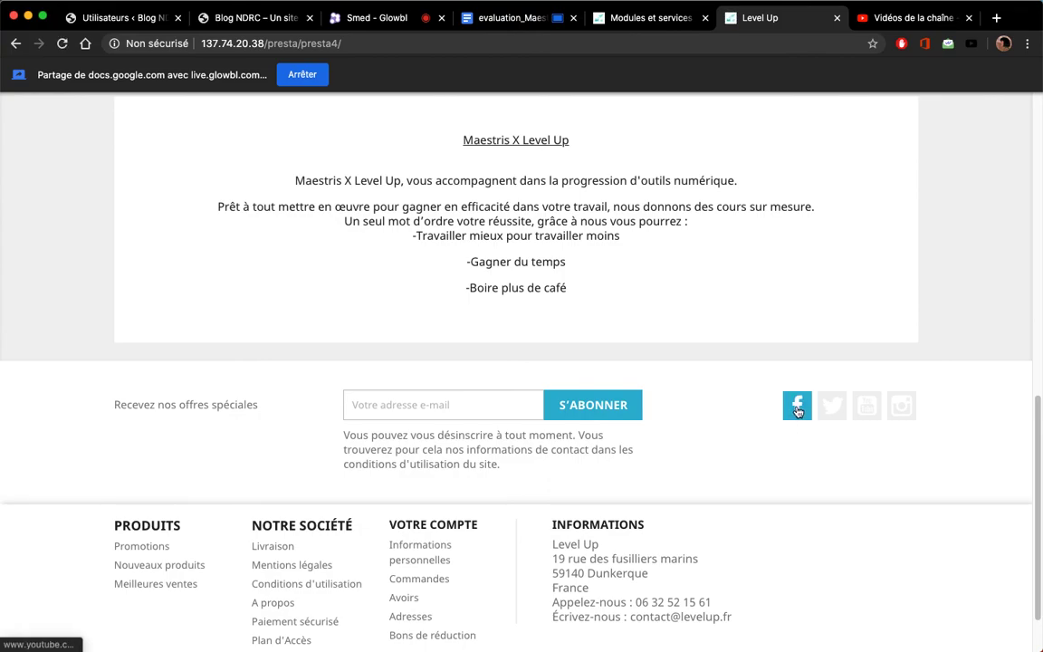